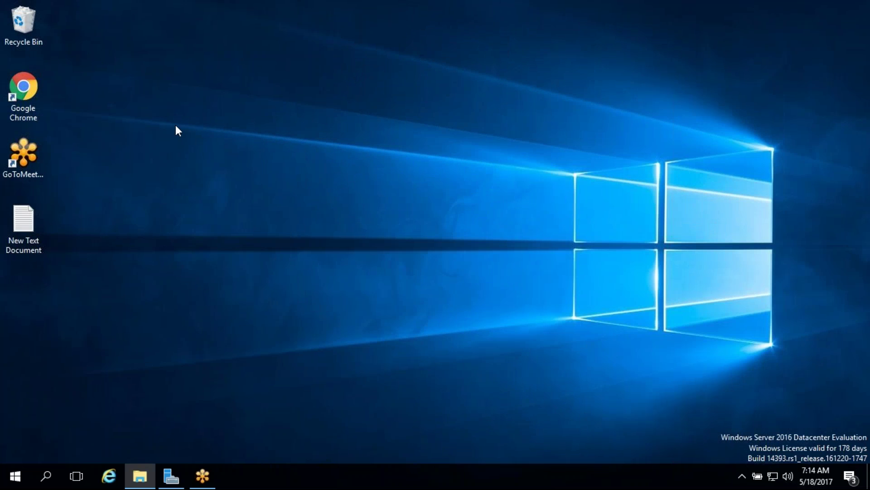
Switch to File Explorer and open the AX 2012 R3 folder inside AX SOFT
click(141, 476)
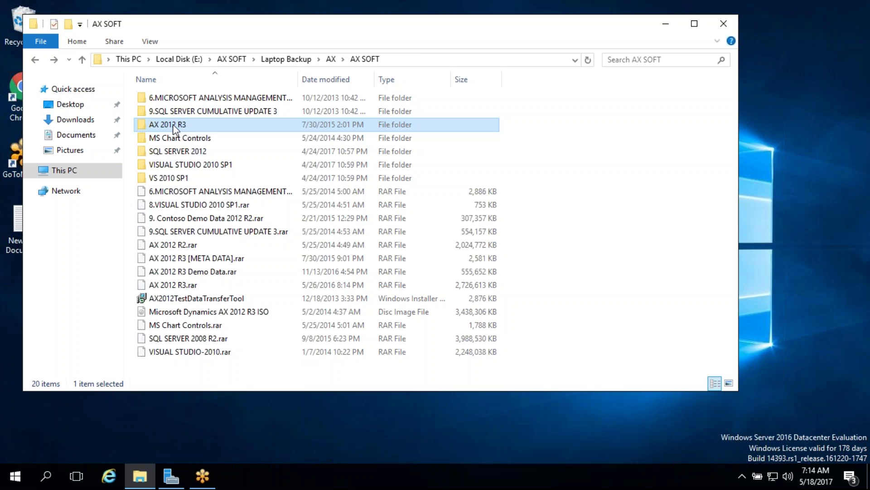
double_click(173, 124)
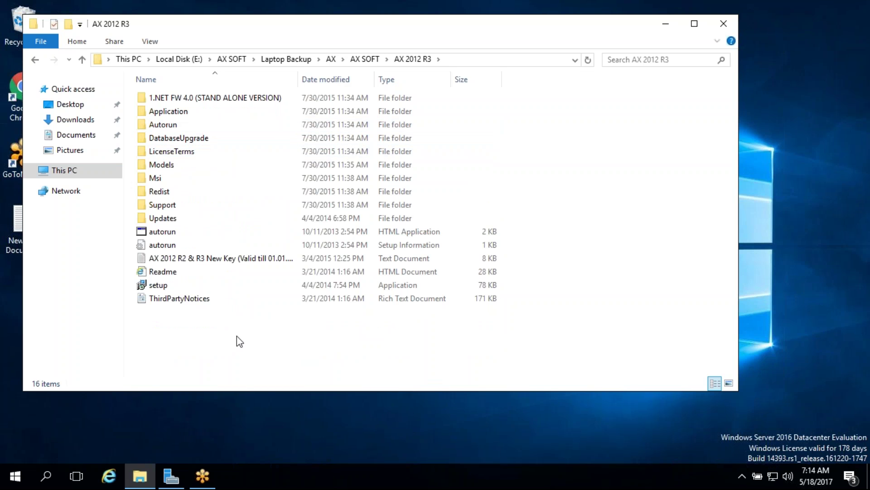
Try to start the Microsoft Dynamics AX components installation by running setup as administrator with the HTML Application host, and close its windows
click(179, 285)
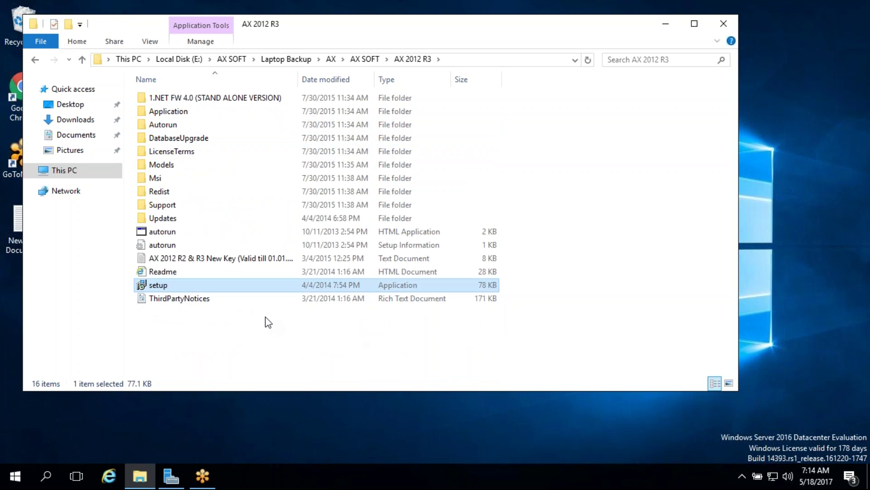
right_click(196, 292)
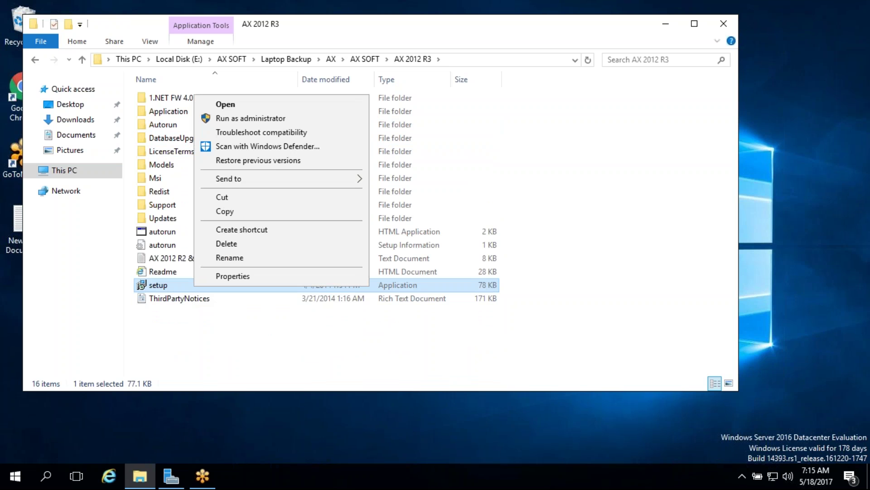
click(263, 118)
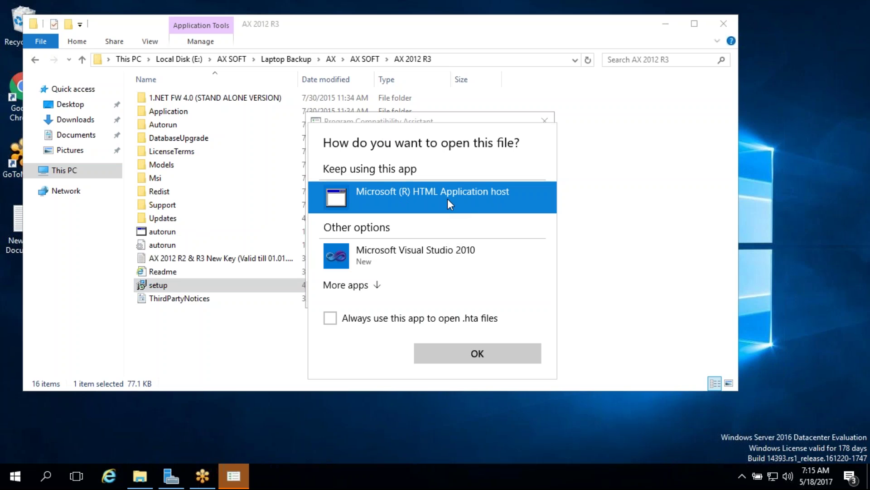
click(492, 355)
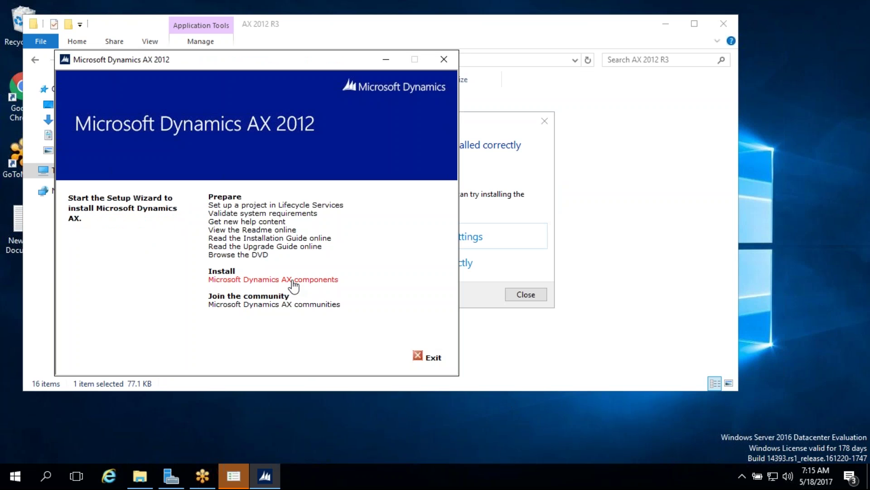
click(294, 280)
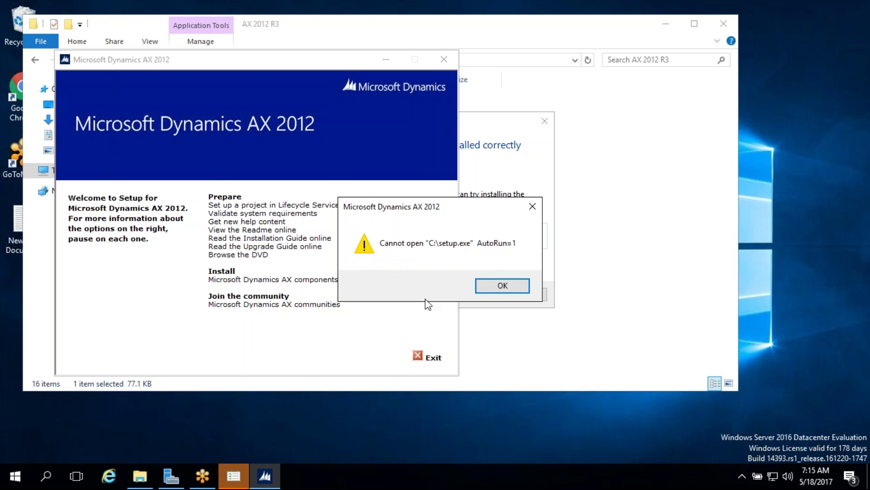
click(490, 290)
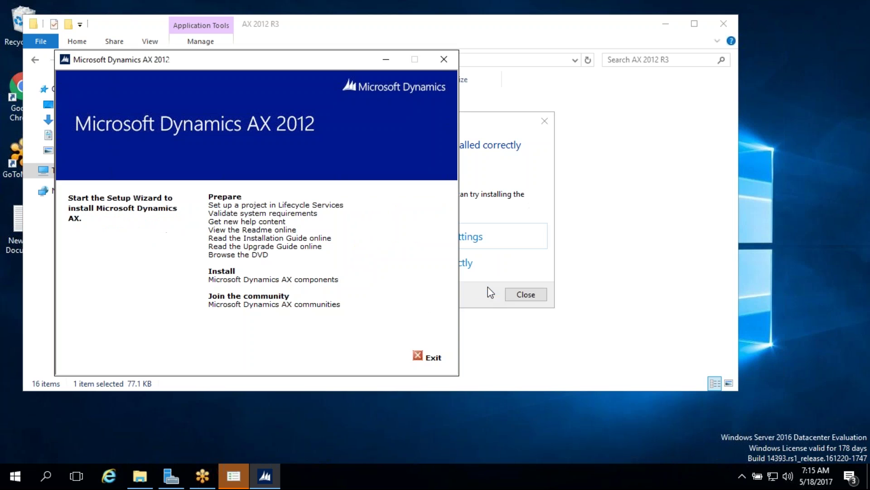
click(435, 360)
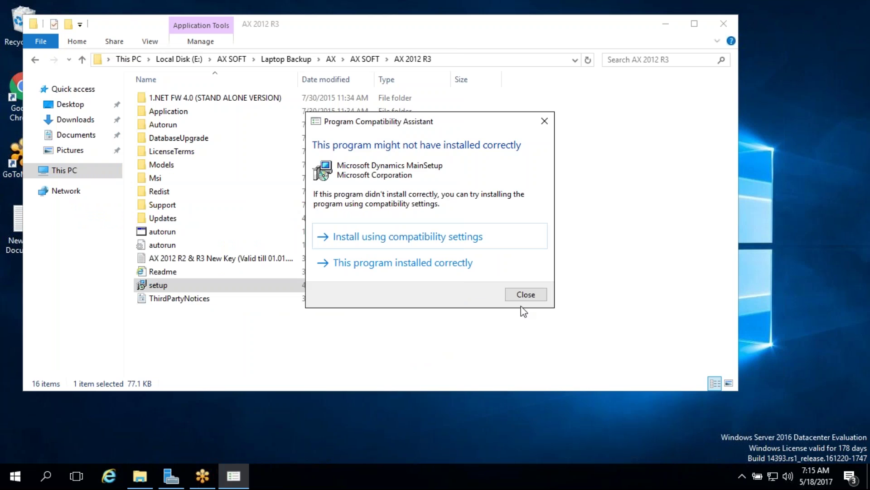
click(526, 295)
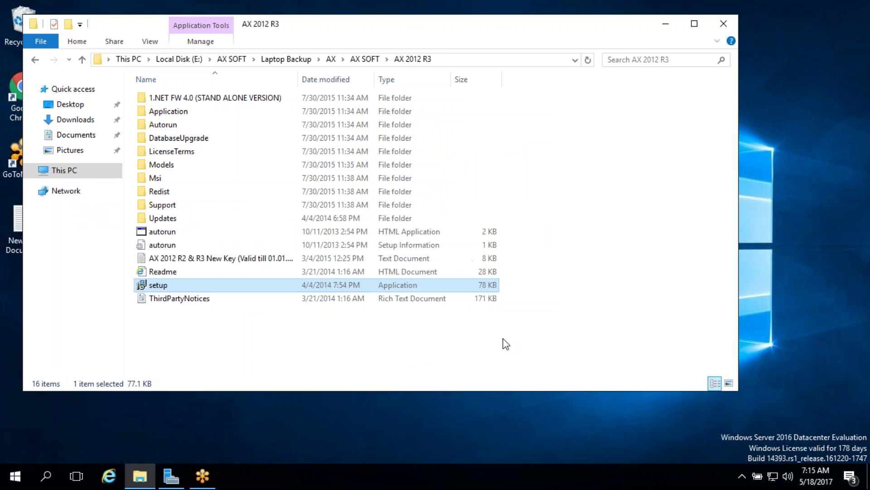
Run setup normally, start the Microsoft Dynamics AX components installation and continue past the welcome page
double_click(173, 284)
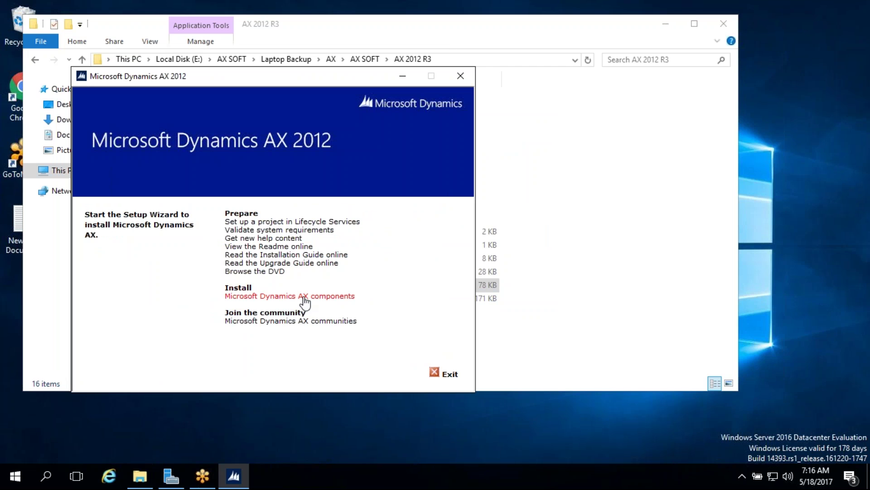
click(303, 298)
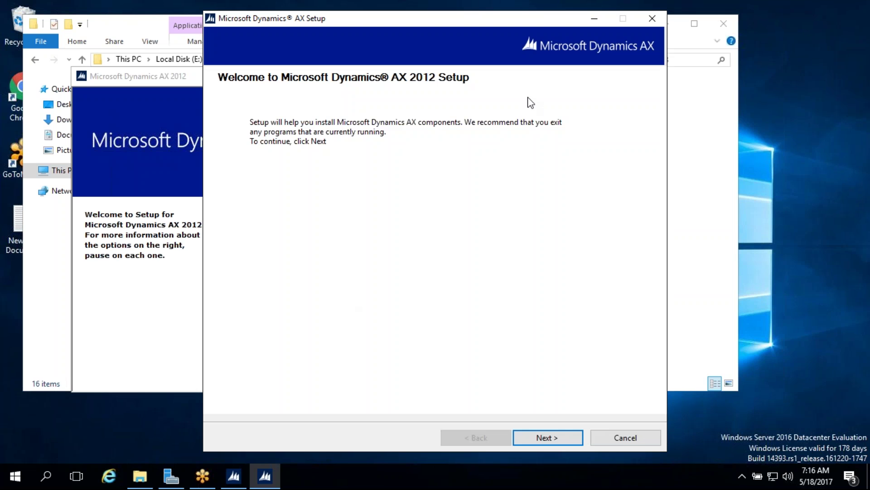
drag(468, 22, 448, 11)
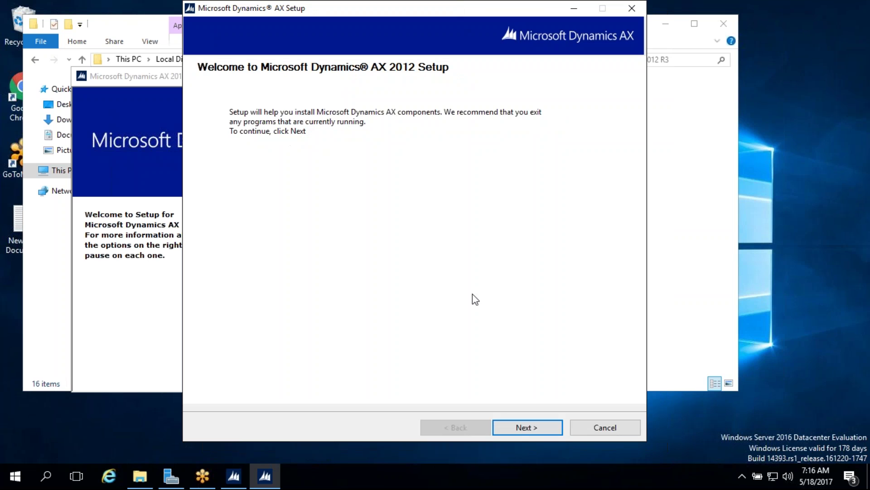
click(527, 429)
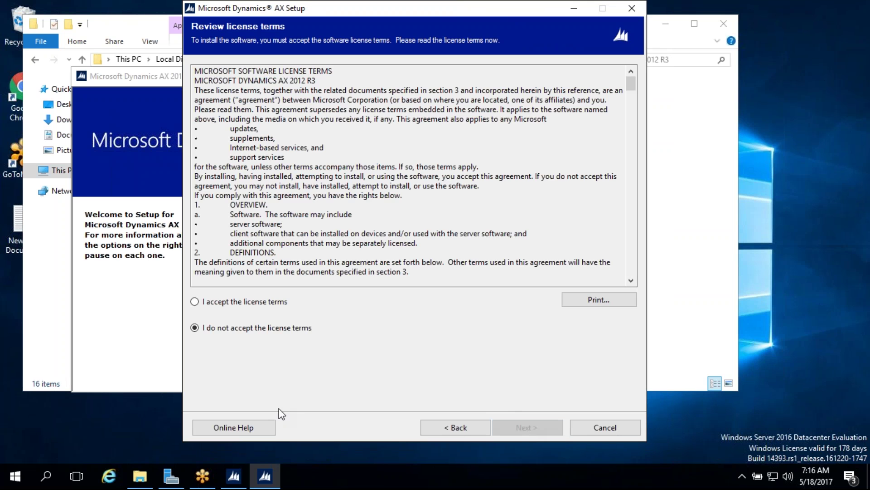
Accept the license terms and decline to join the Customer Experience Improvement Program
click(211, 304)
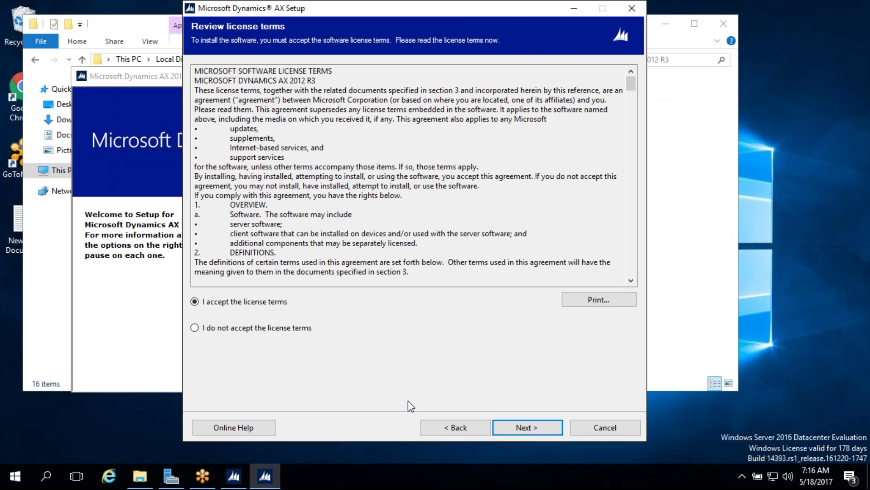
click(534, 428)
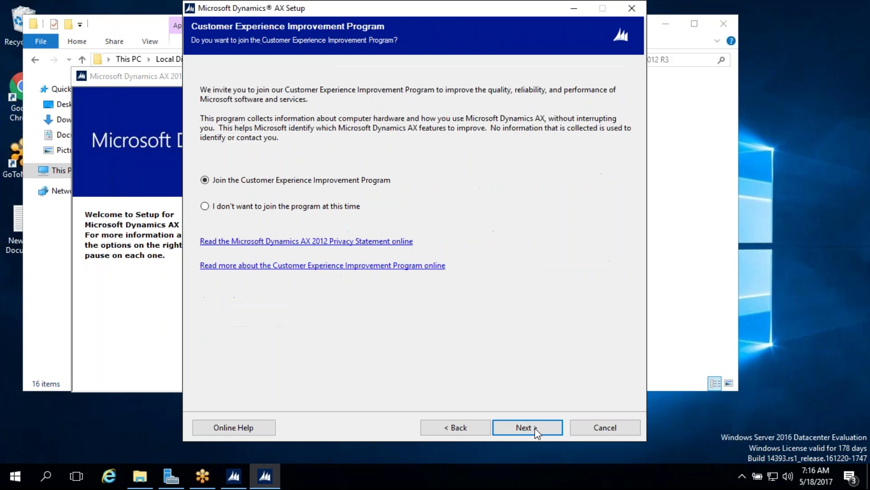
click(226, 208)
click(529, 430)
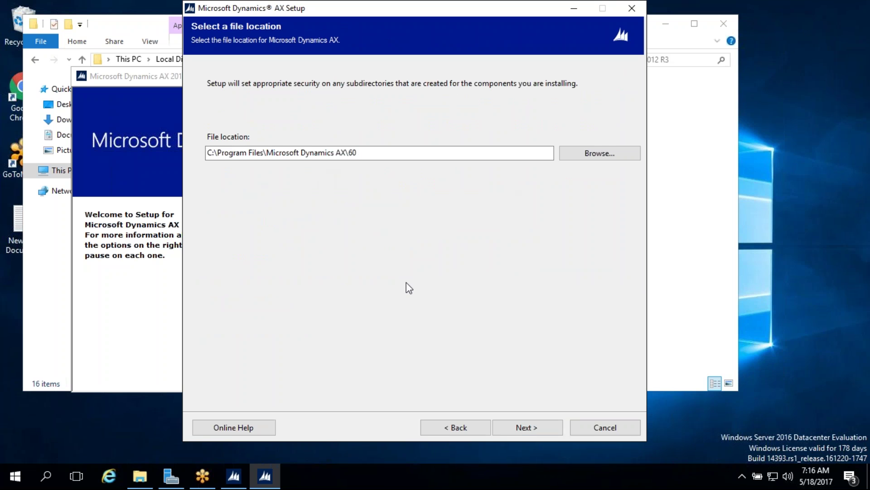
Keep the file location C:\Program Files\Microsoft Dynamics AX\60 and install the Setup Support Files
drag(391, 152, 205, 153)
click(543, 428)
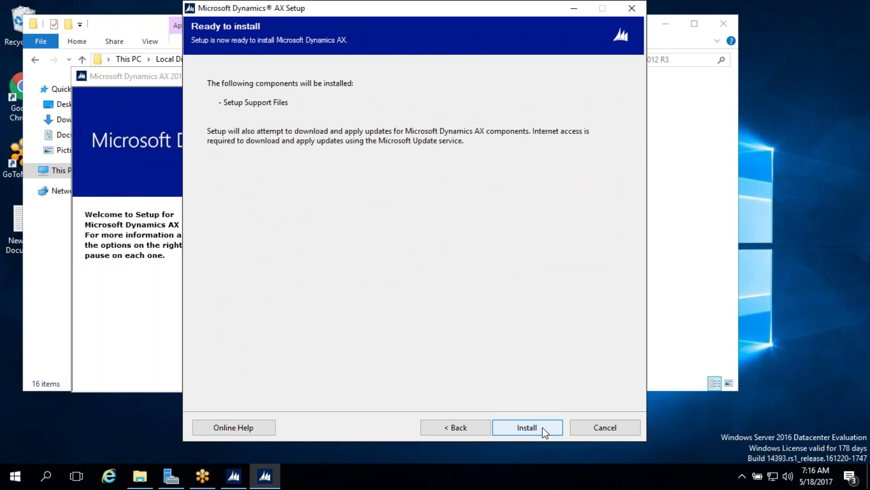
click(531, 427)
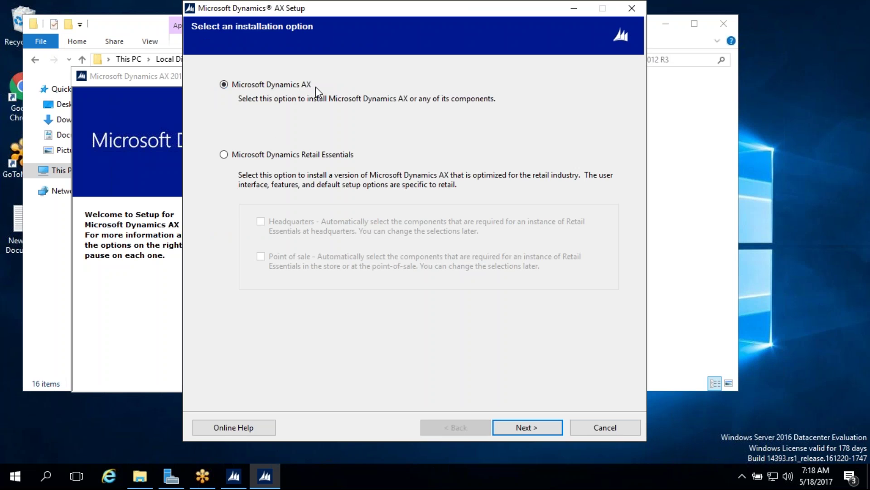
Choose a custom Microsoft Dynamics AX installation with the Databases, Application Object Server (AOS) and Client components, and proceed to prerequisite validation
click(539, 426)
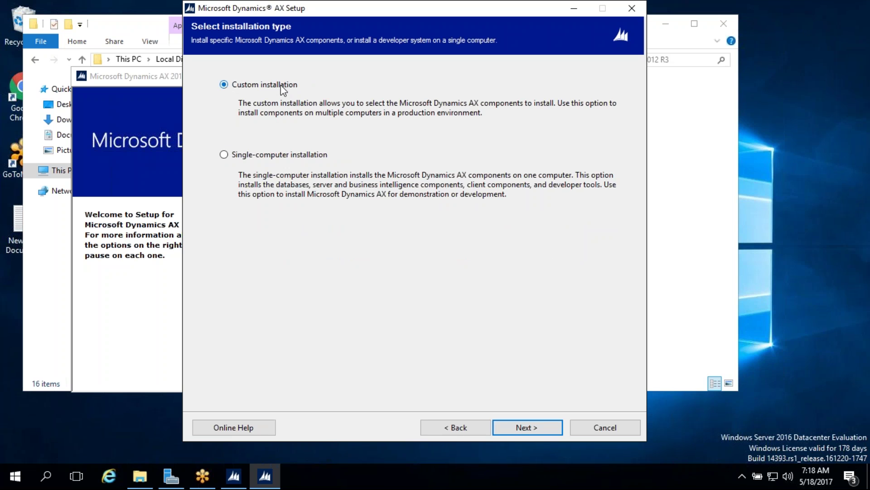
click(531, 429)
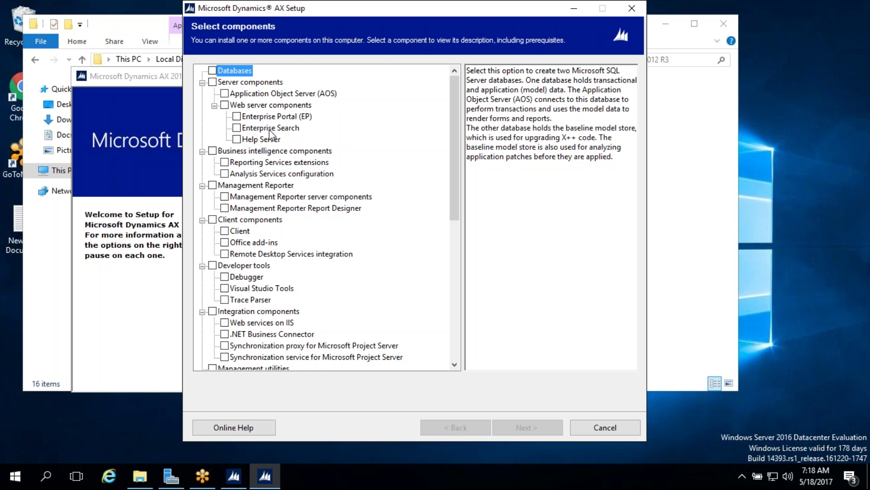
click(212, 70)
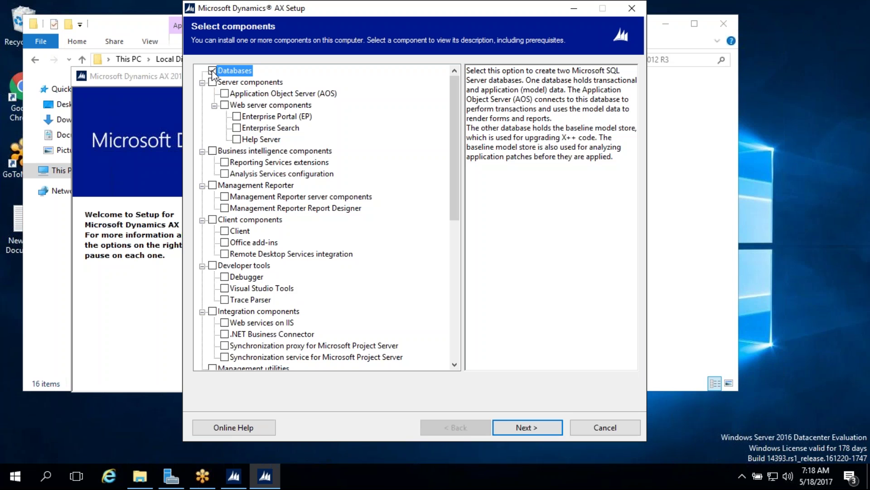
click(225, 93)
click(224, 230)
click(254, 93)
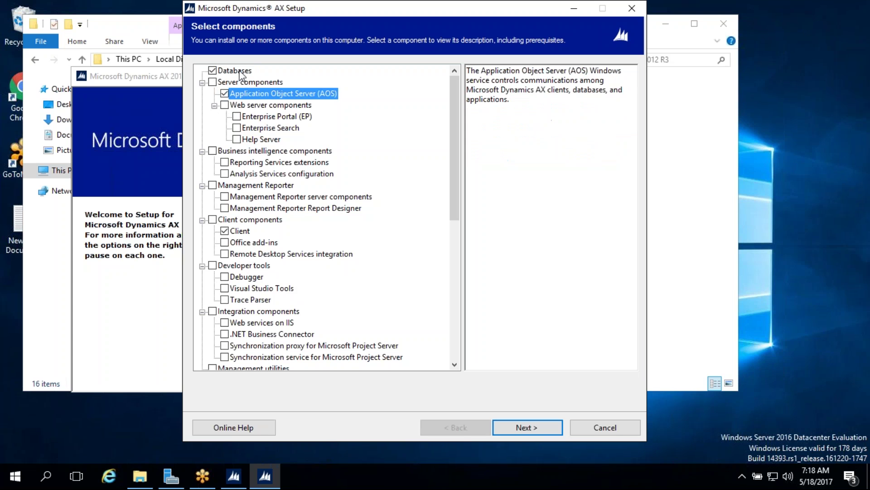
click(239, 71)
click(279, 94)
click(247, 232)
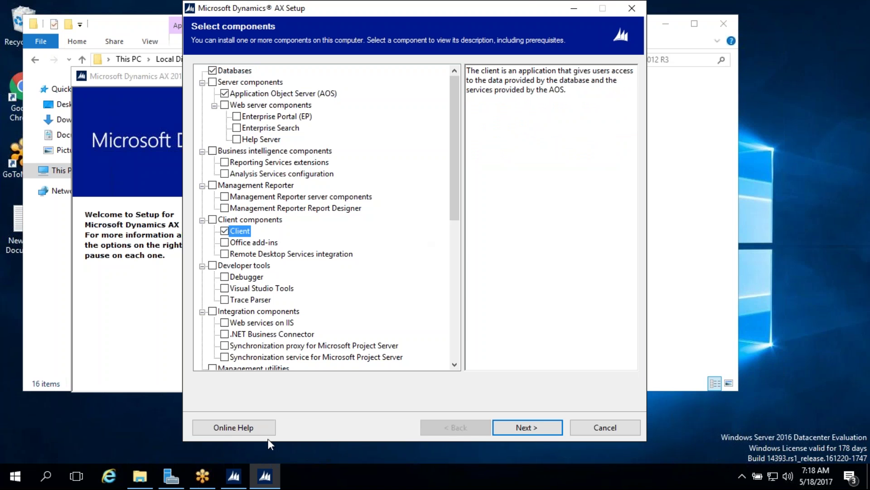
click(525, 431)
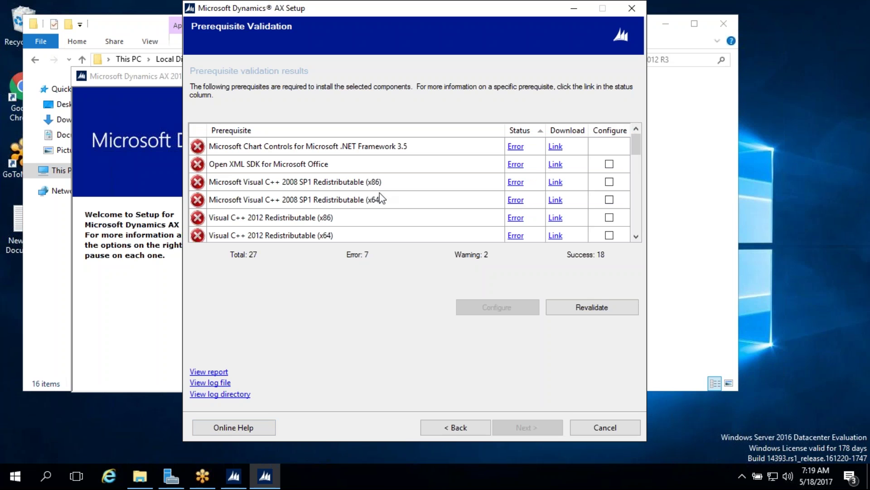
Configure the Open XML SDK, Visual C++ 2008 SP1 and 2012 Redistributables (x86 and x64), and Windows Identity Foundation prerequisites
click(611, 165)
click(610, 183)
click(610, 201)
click(609, 218)
click(636, 236)
click(636, 236)
click(610, 217)
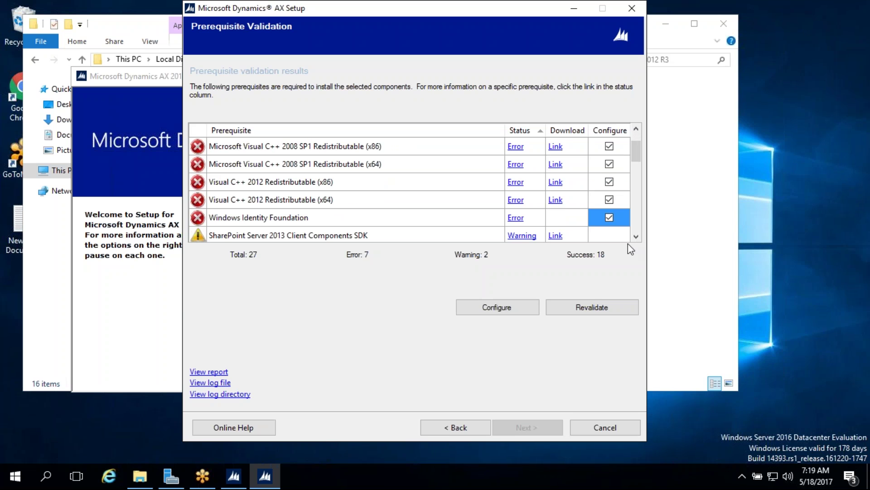
click(504, 308)
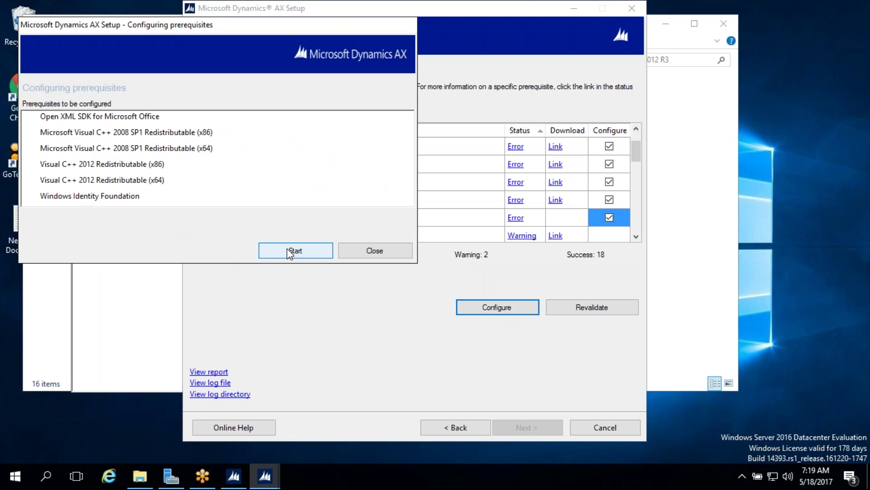
click(290, 252)
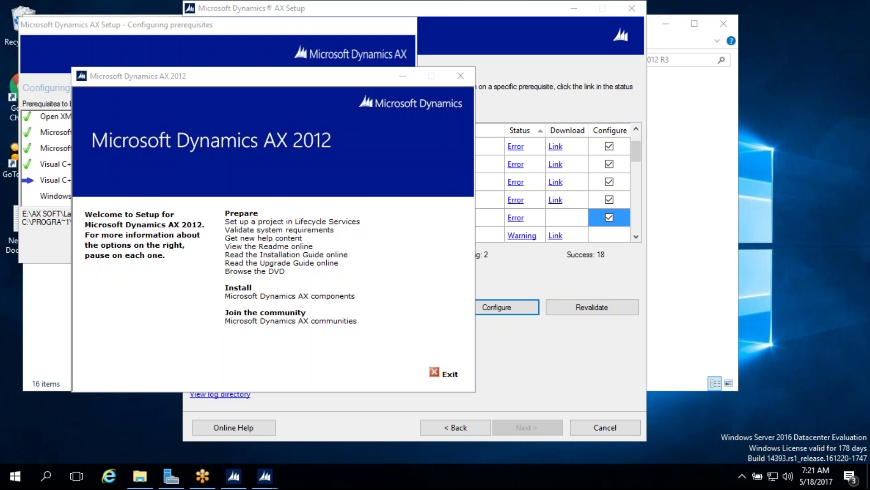
Minimize the setup launcher and folder windows, and close the prerequisite configuration window once every item has been processed
click(403, 77)
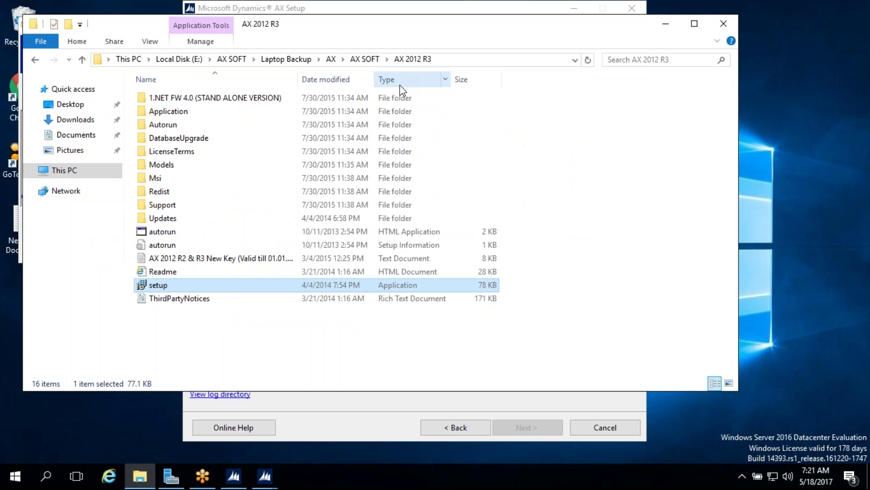
click(666, 23)
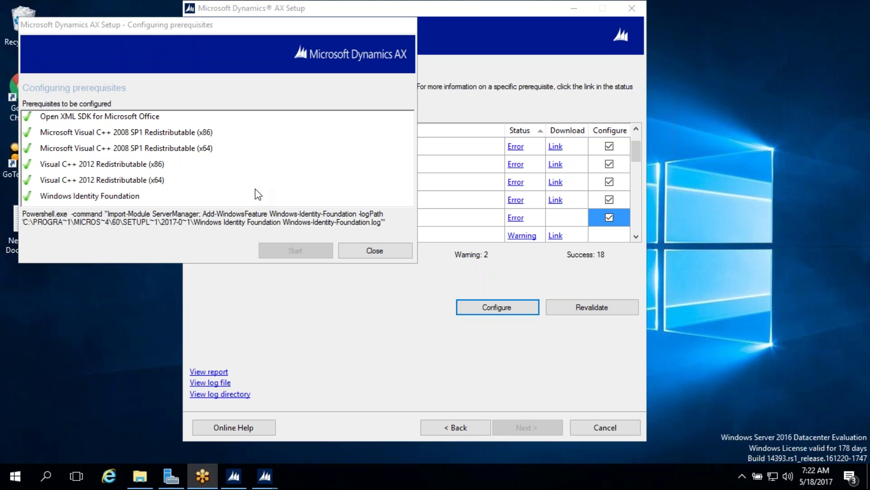
click(374, 252)
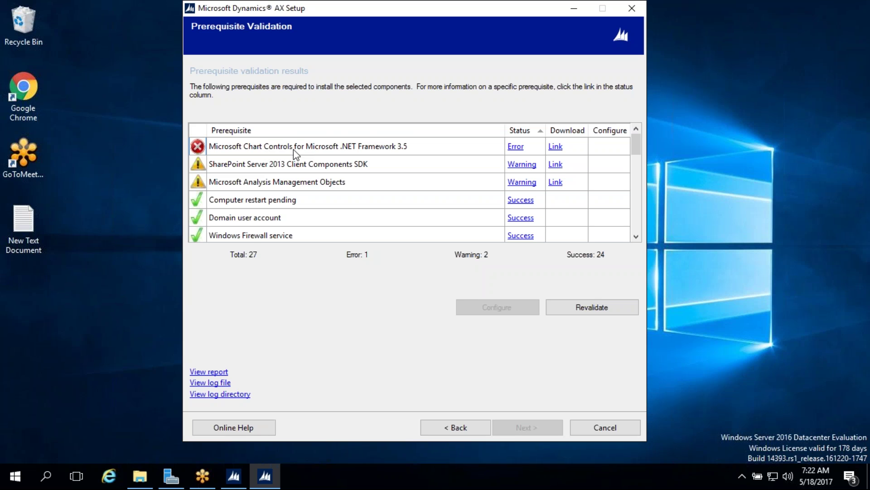
Launch the MSChart installer from the MS Chart Controls folder in AX SOFT
click(140, 475)
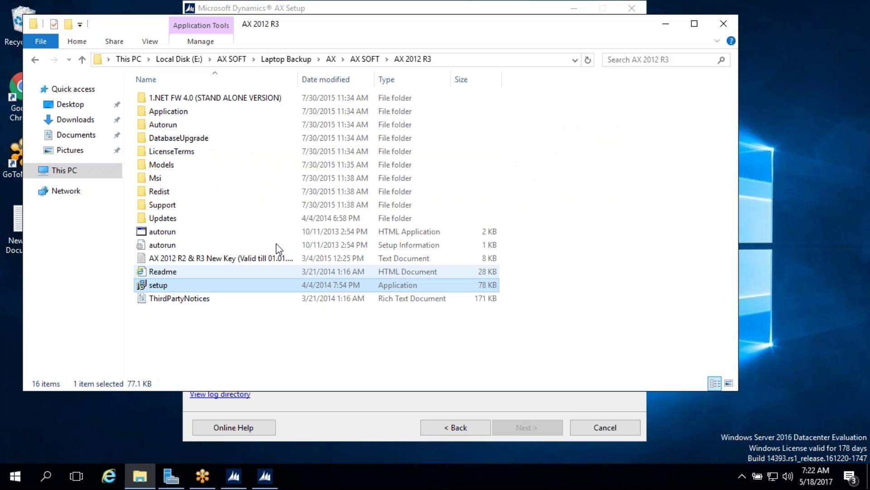
click(35, 59)
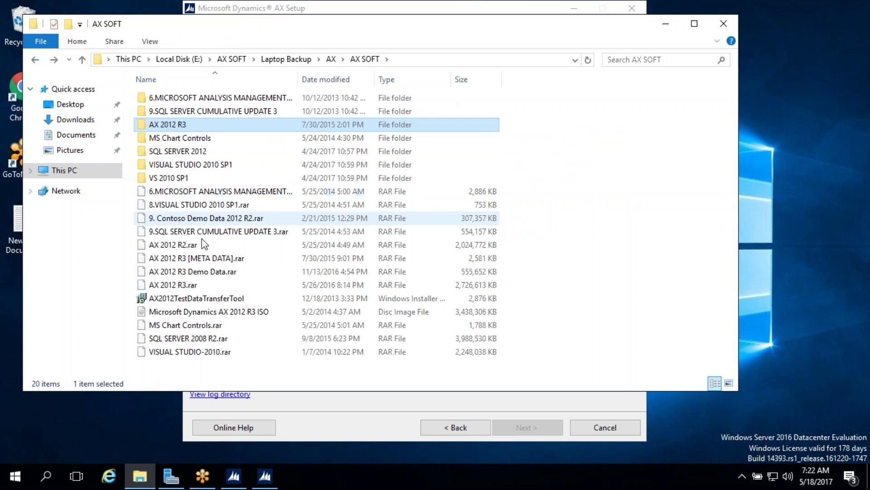
double_click(192, 140)
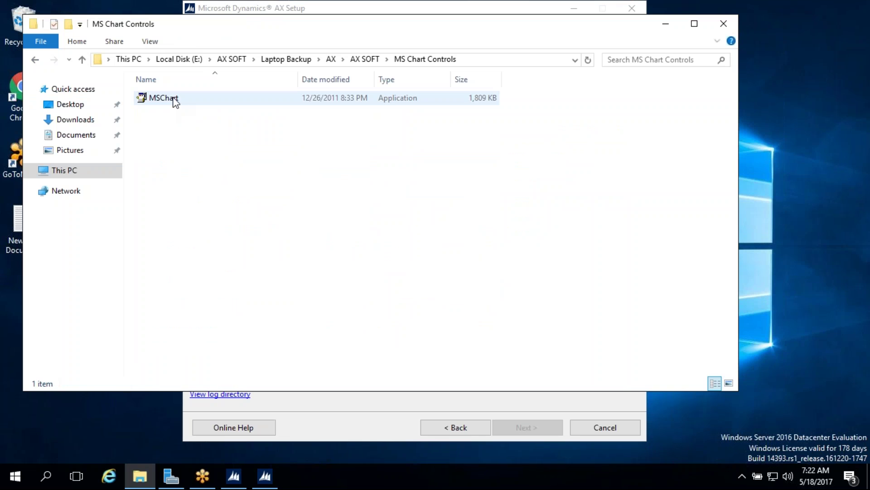
double_click(175, 103)
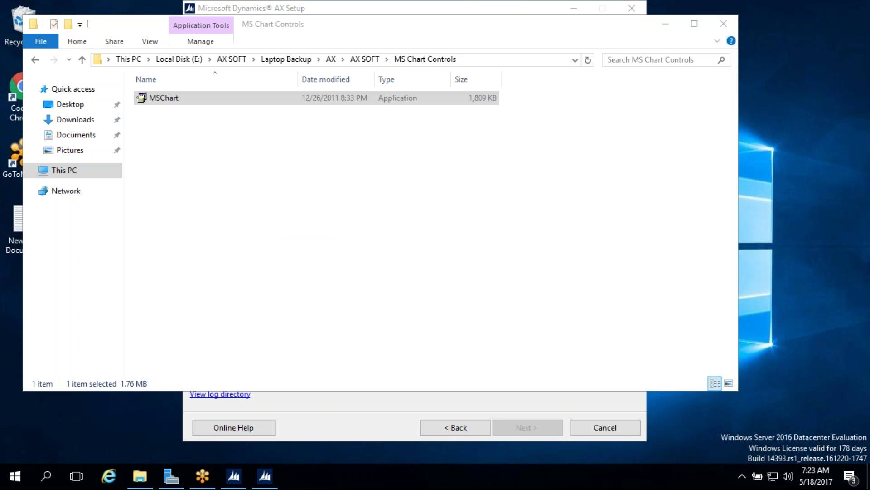
Install Microsoft Chart Controls with the license terms accepted, minimize the folder window, and revalidate the AX prerequisites
click(511, 379)
click(339, 305)
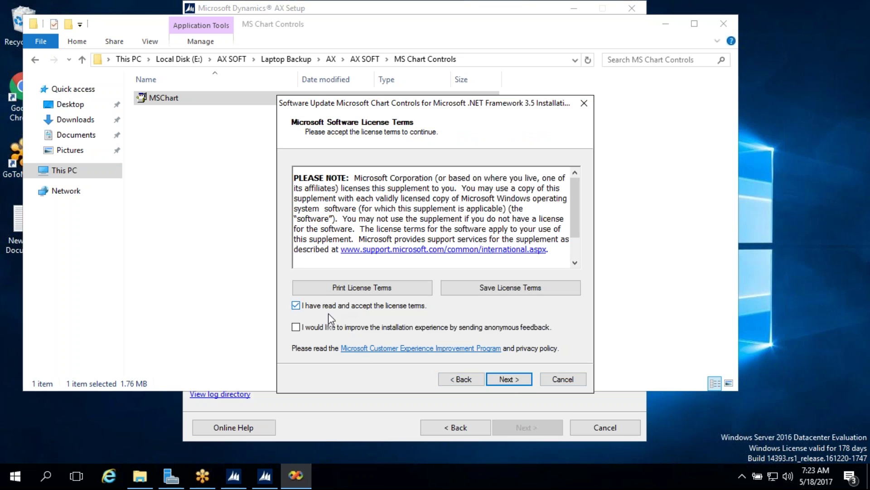
click(508, 380)
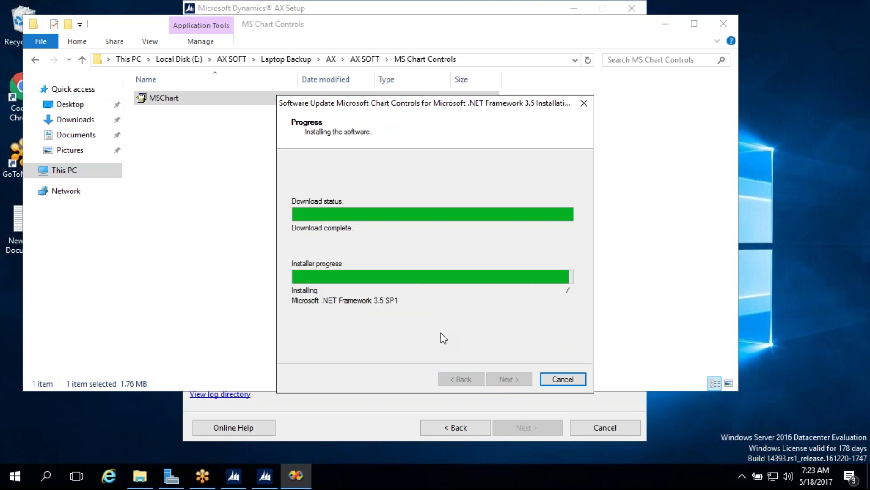
click(509, 380)
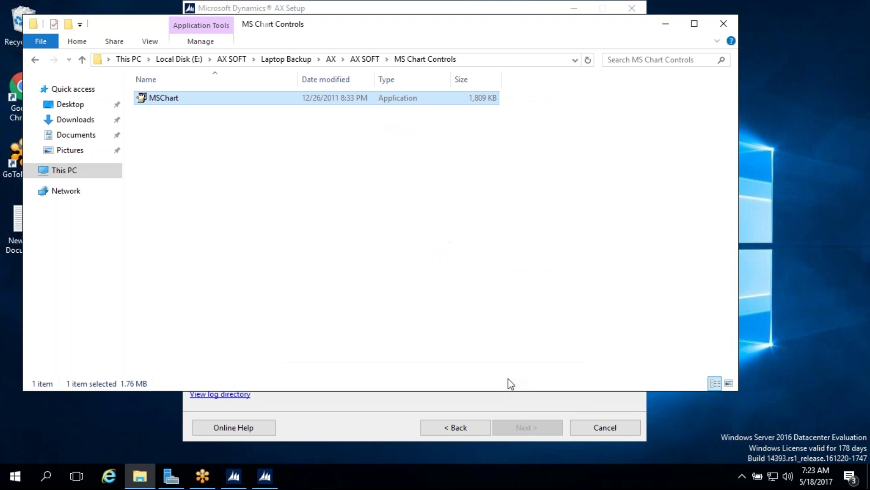
click(666, 28)
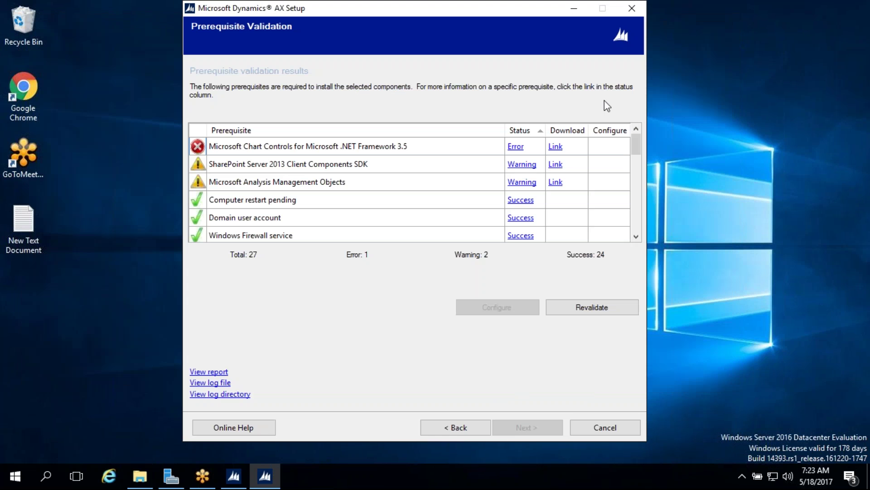
click(597, 307)
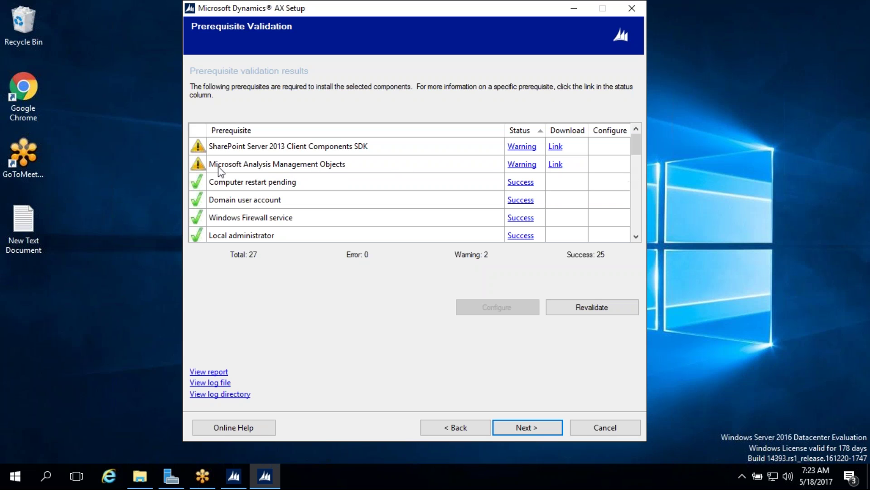
Launch the SQLSERVER2008_ASAMO10 installer from the 6.MICROSOFT ANALYSIS MANAGEMENT OBJECTS(ASAMO 10) folder in AX SOFT
click(139, 475)
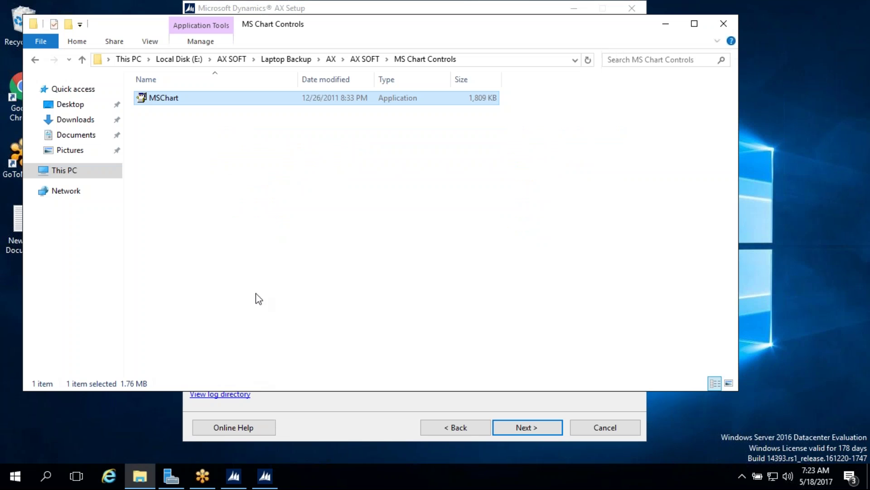
click(35, 60)
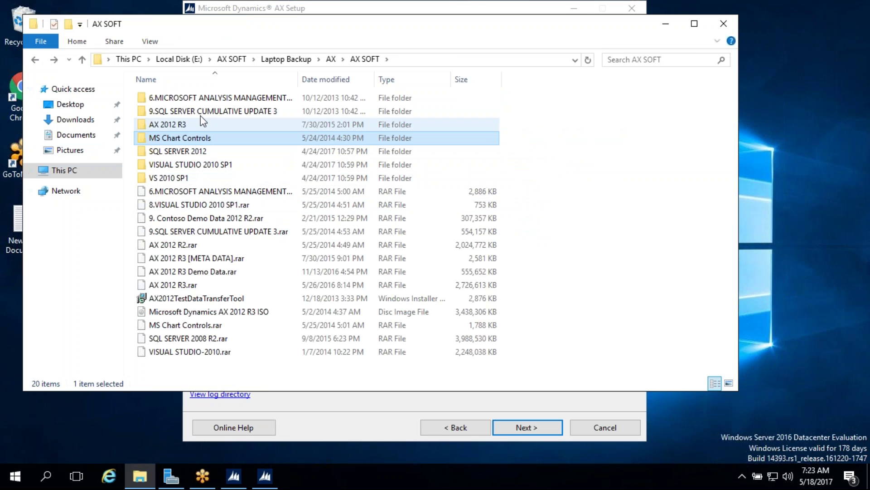
double_click(200, 98)
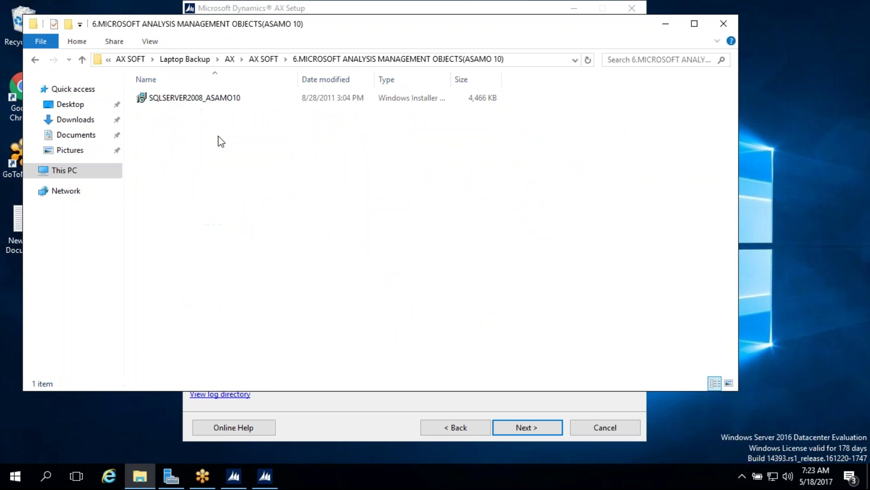
double_click(195, 98)
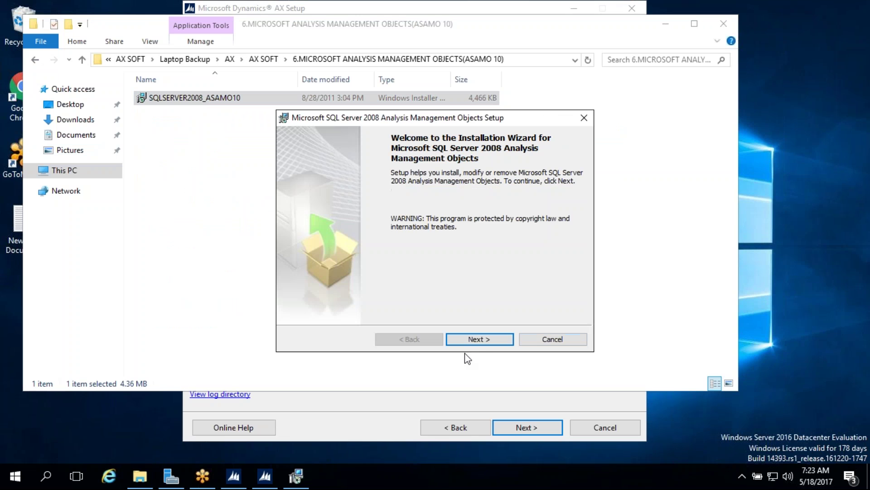
Install SQL Server 2008 Analysis Management Objects with the license accepted and default registration information, and revalidate the AX prerequisites
click(478, 339)
click(307, 295)
click(475, 339)
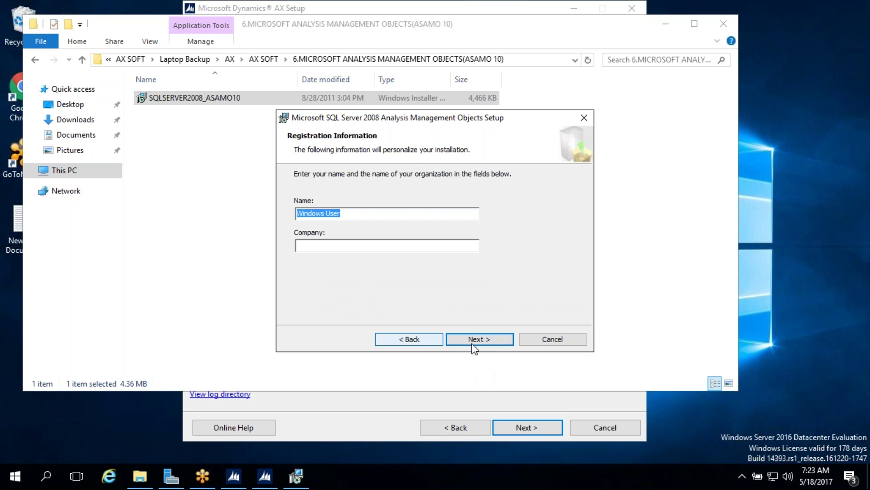
click(488, 339)
click(493, 339)
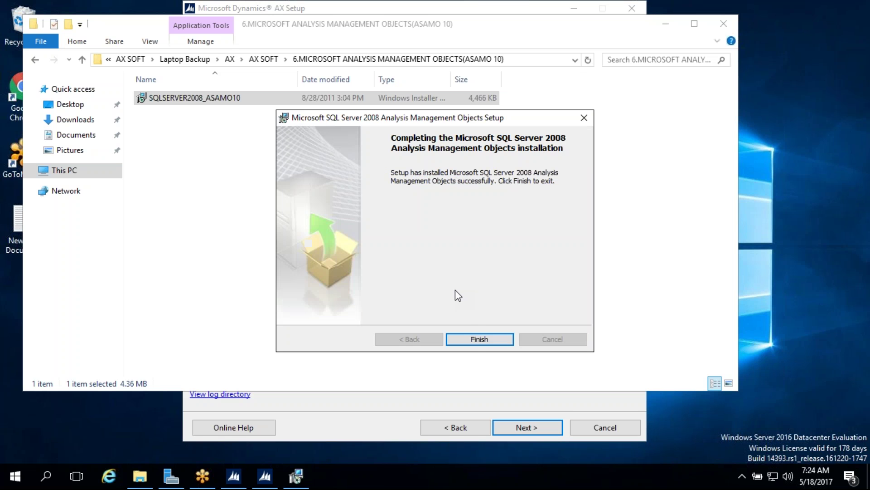
click(478, 341)
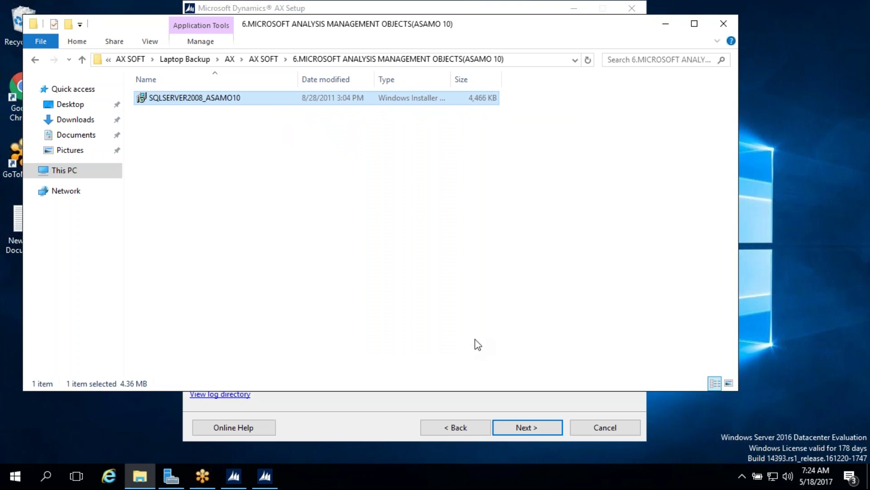
click(665, 22)
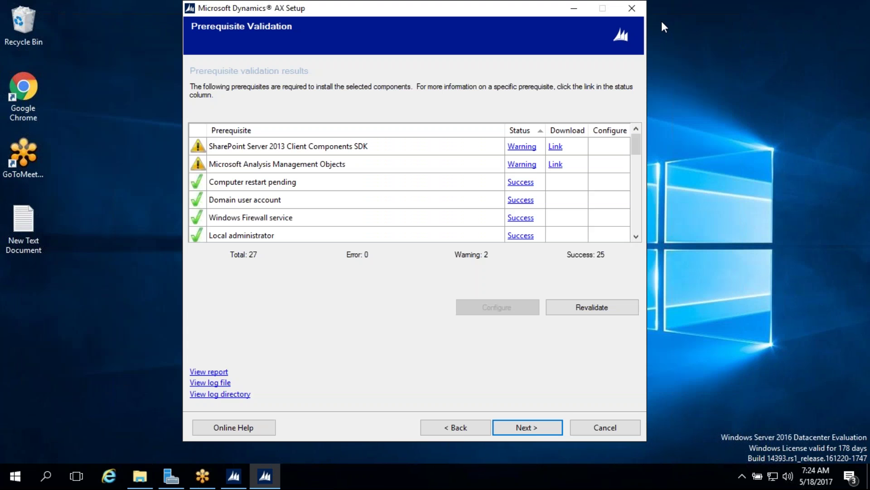
click(580, 310)
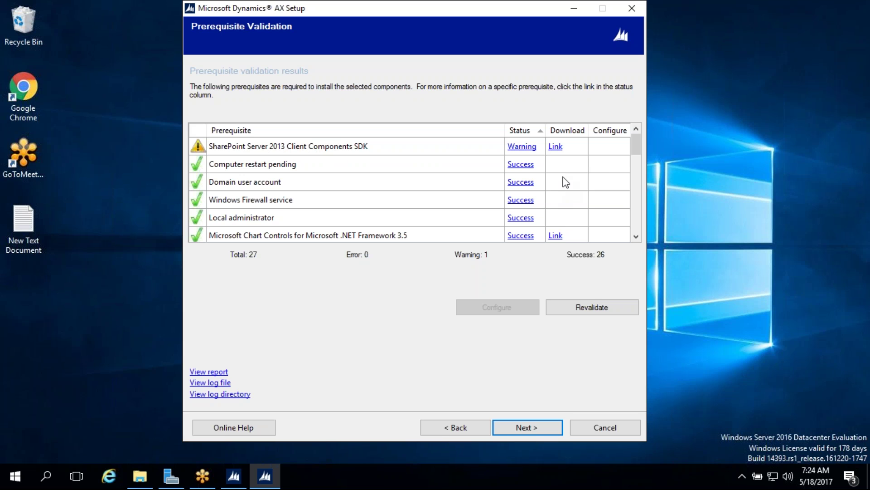
Open the SharePoint Server 2013 Client Components SDK download link, always using Google Chrome, and request the English download
click(556, 147)
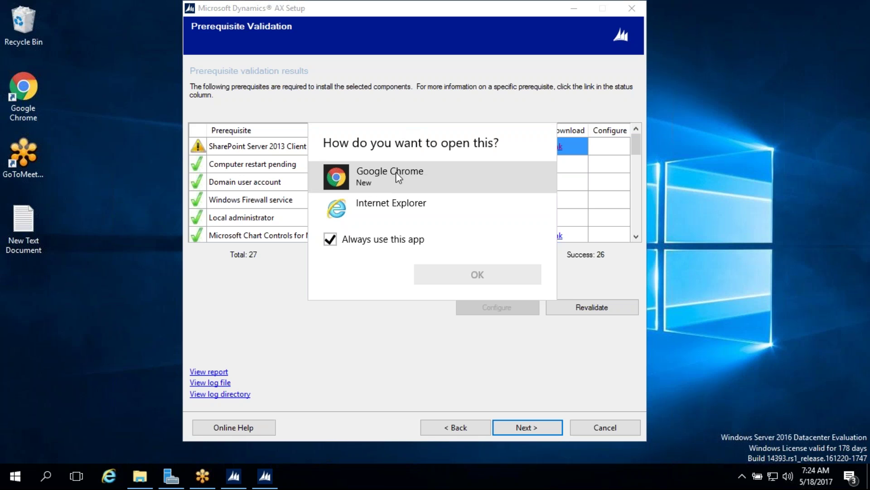
click(398, 172)
click(469, 274)
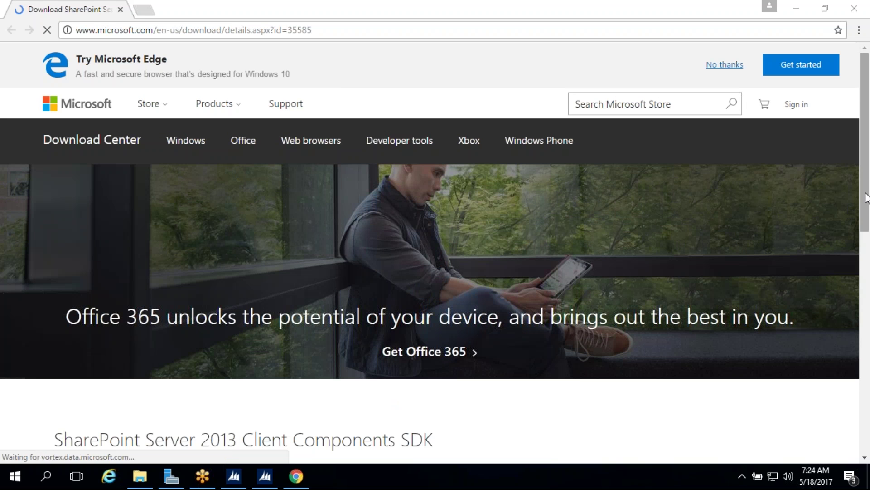
drag(865, 196, 865, 303)
scroll(358, 283, down, 1)
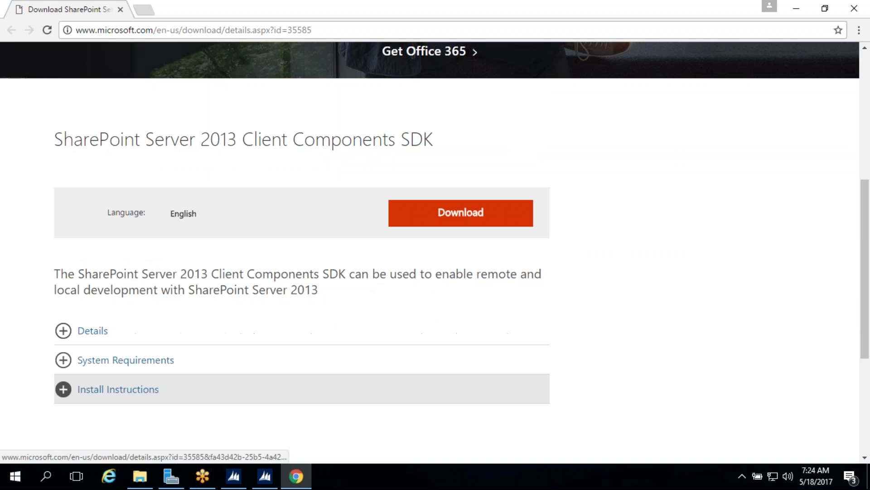
click(452, 216)
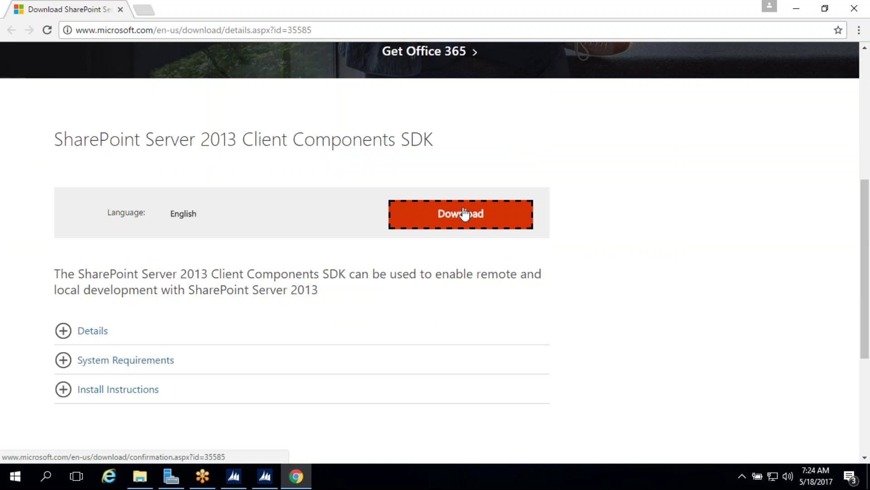
click(397, 41)
mouse_move(236, 172)
mouse_down()
mouse_move(236, 199)
mouse_move(295, 201)
mouse_move(296, 171)
mouse_move(236, 172)
mouse_up()
click(399, 44)
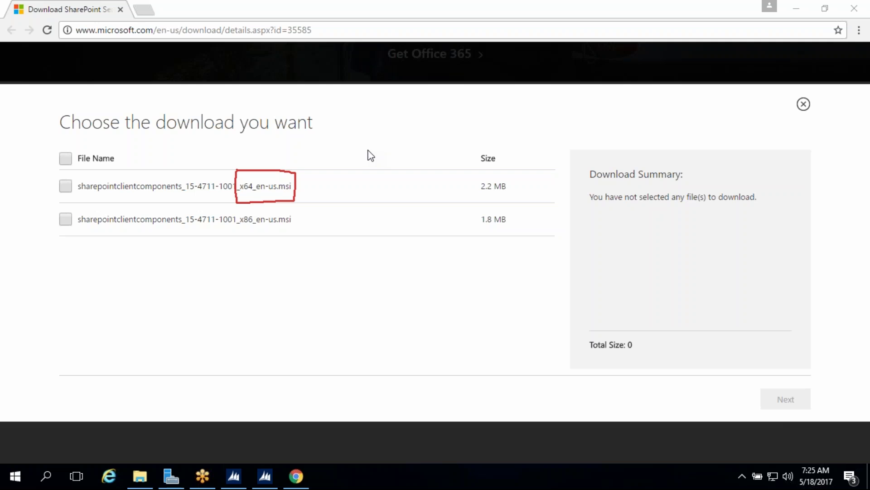
click(66, 187)
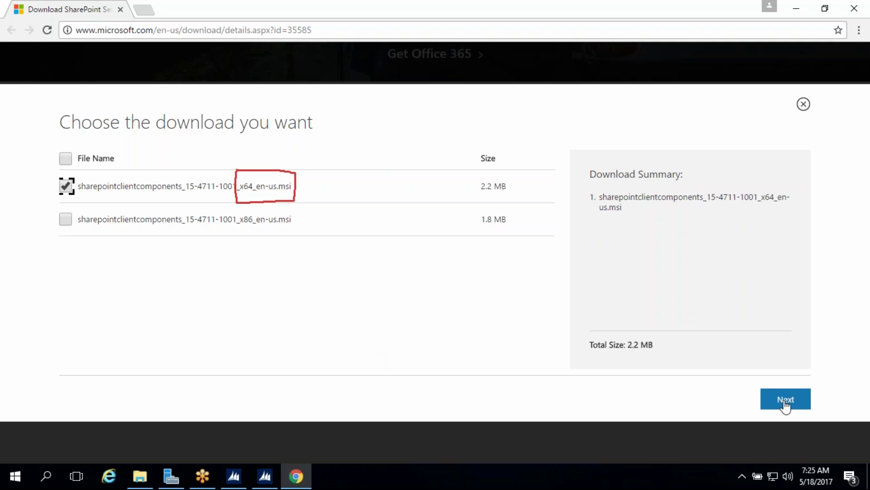
click(783, 406)
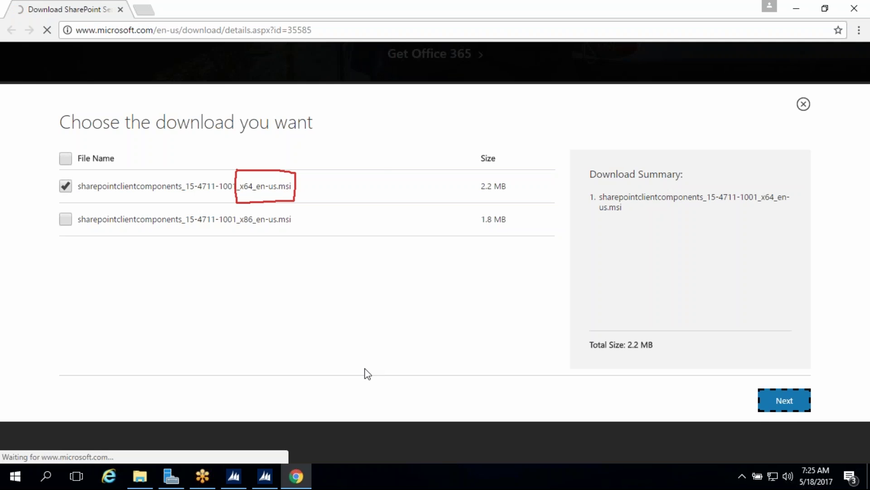
scroll(367, 374, down, 8)
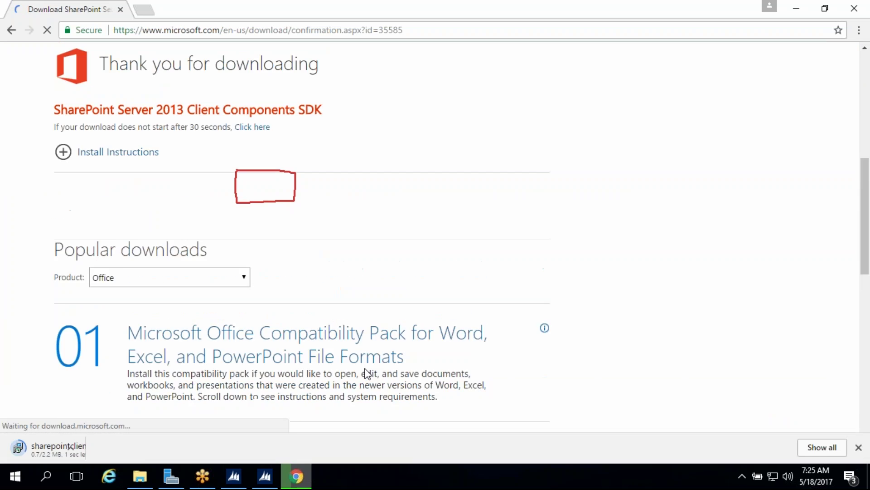
scroll(366, 374, up, 4)
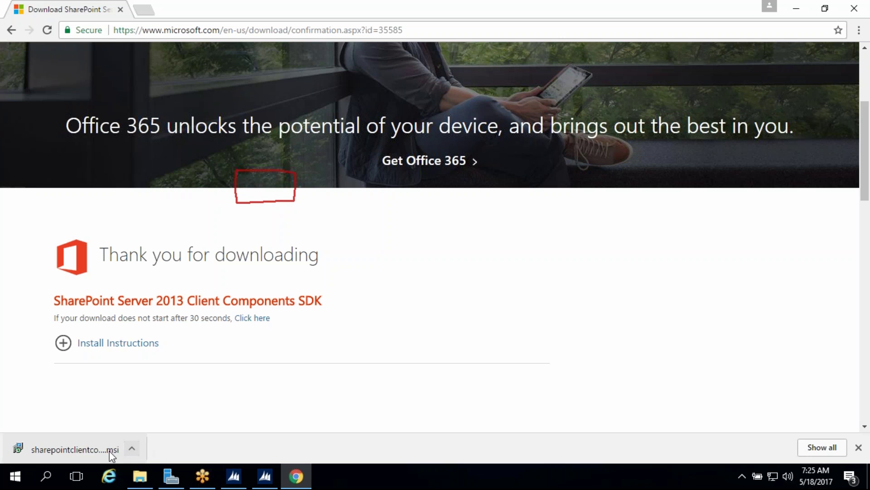
click(132, 449)
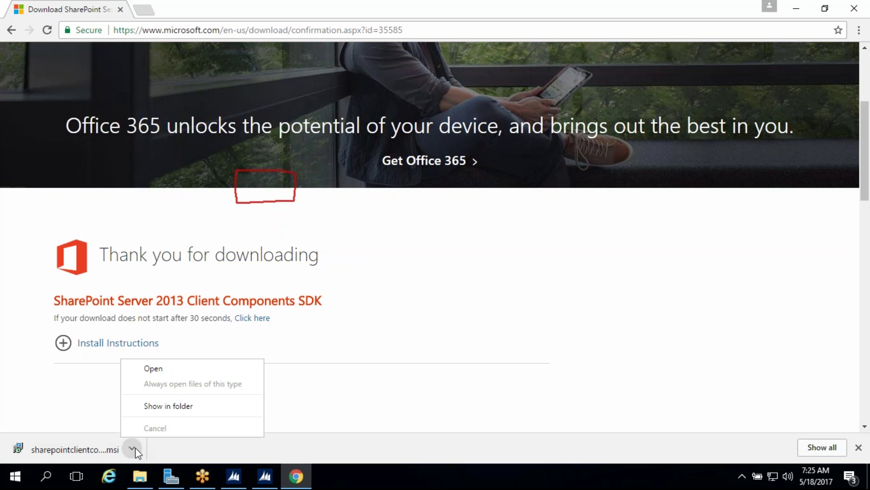
click(158, 412)
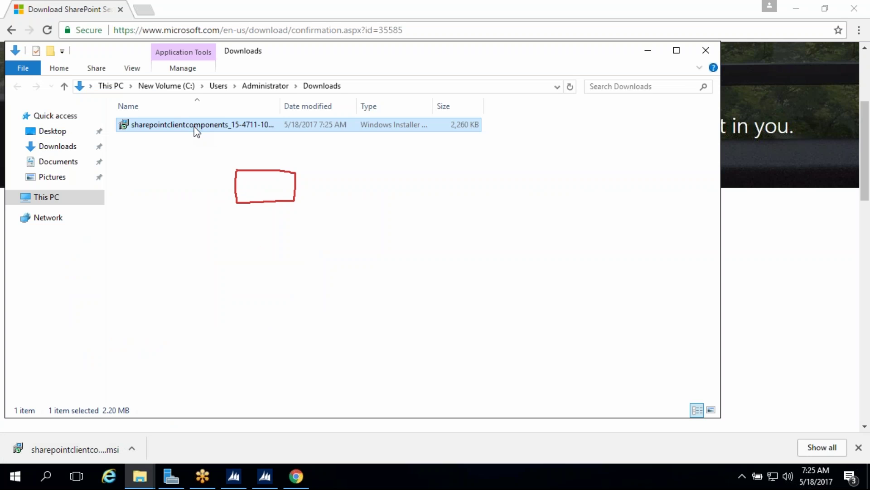
Run the downloaded SharePoint Client Components installer, accept the license agreement, and complete the installation
double_click(195, 128)
click(473, 251)
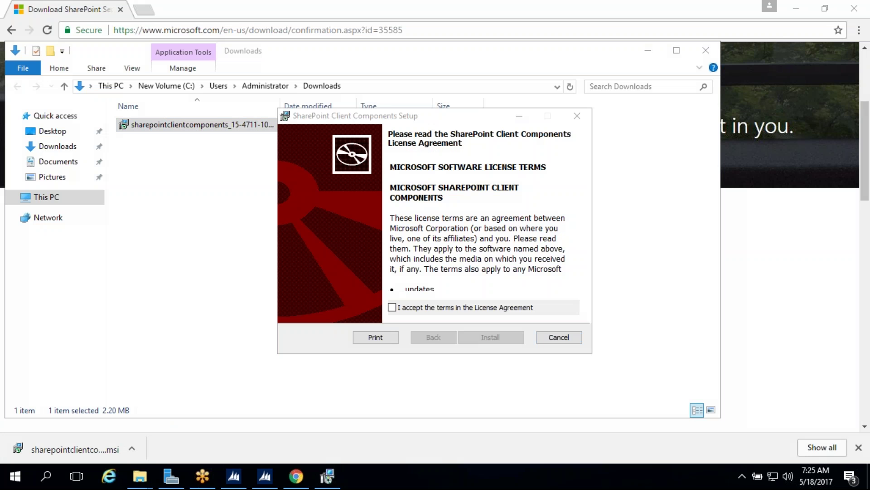
click(418, 308)
click(493, 338)
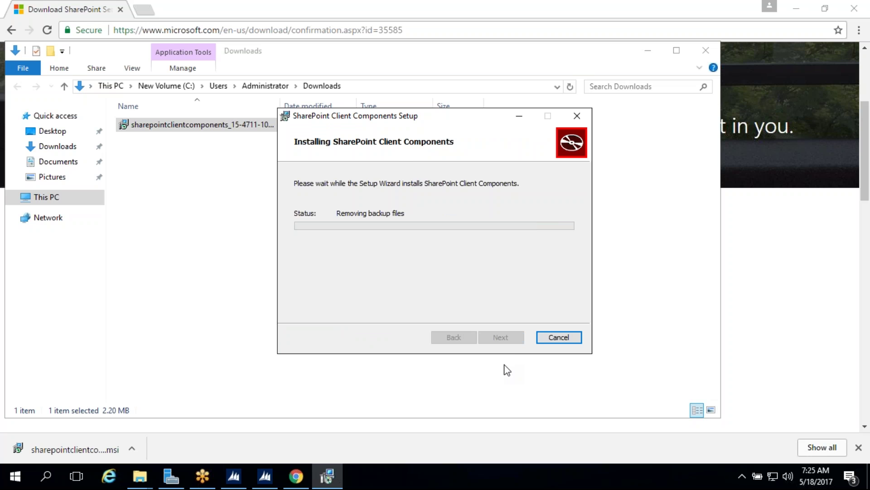
click(518, 338)
Close the Downloads folder and the browser, and revalidate the AX setup prerequisites
click(706, 52)
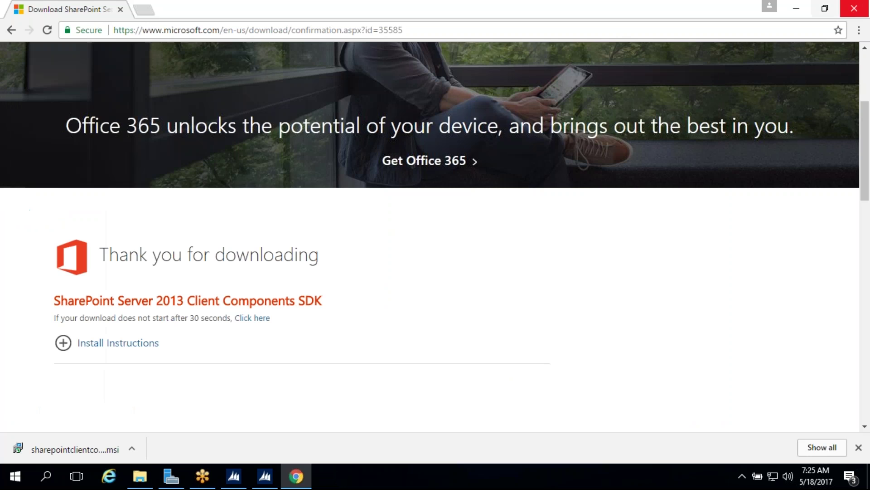
click(854, 8)
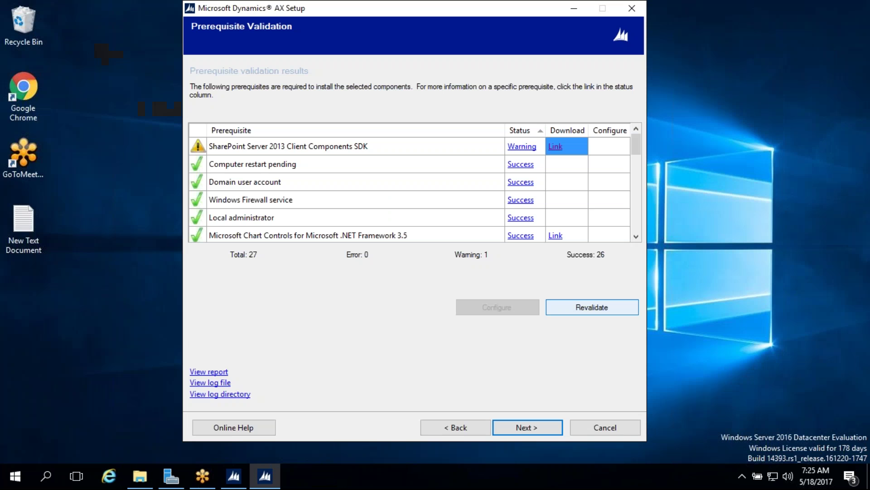
click(586, 309)
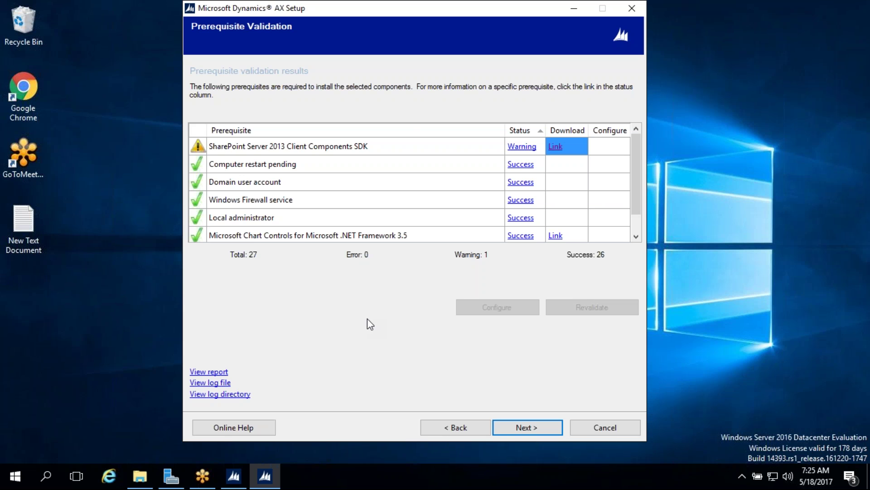
Review the prerequisite results, proceed, and keep C:\Program Files (x86)\Microsoft Dynamics AX\60 as the 32-bit component location
scroll(433, 227, down, 1)
scroll(433, 227, up, 1)
scroll(431, 228, down, 7)
scroll(428, 223, up, 5)
scroll(426, 240, down, 2)
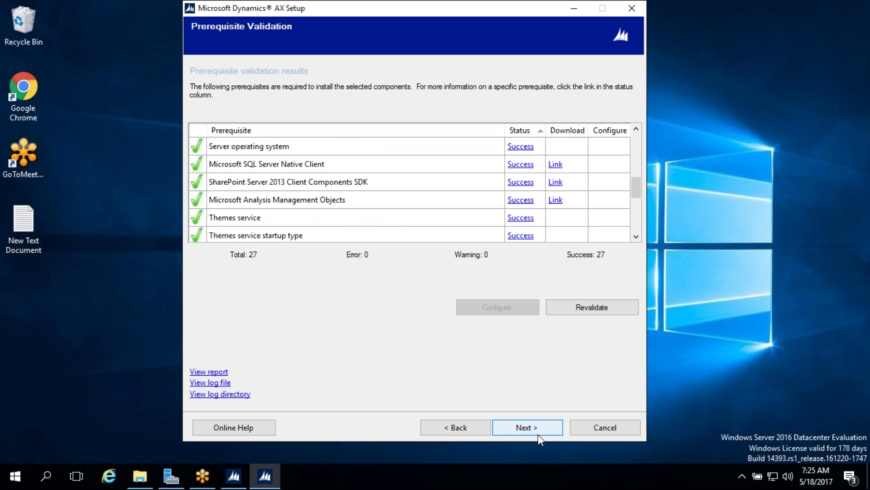
click(526, 428)
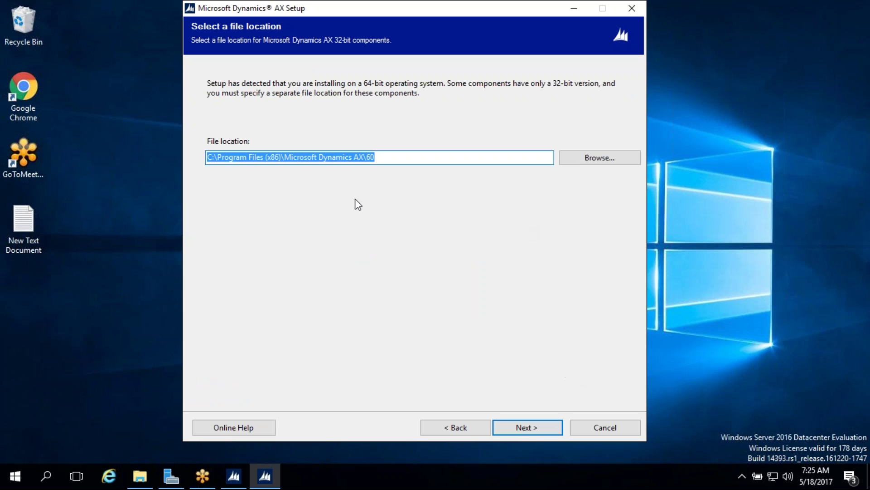
click(526, 427)
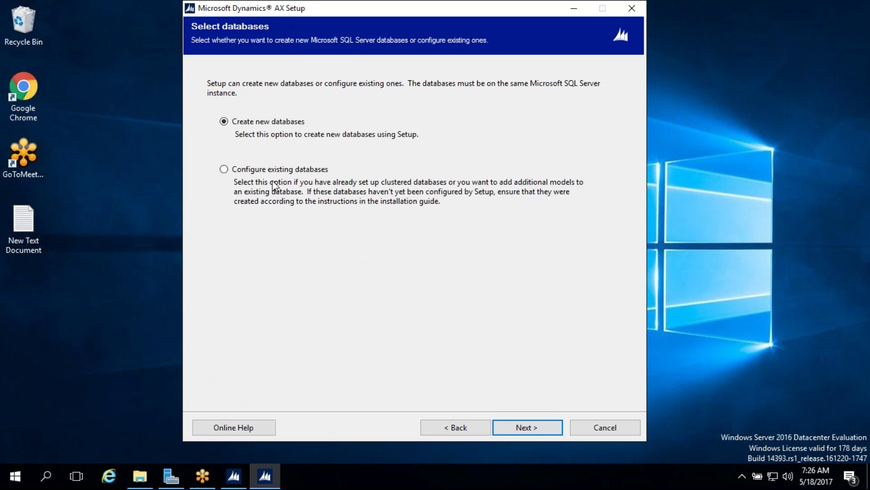
key(ctrl+shift+d)
mouse_move(218, 104)
mouse_down()
mouse_move(218, 126)
mouse_move(264, 144)
mouse_move(425, 142)
mouse_move(426, 113)
mouse_move(292, 100)
mouse_move(219, 103)
mouse_up()
key(e)
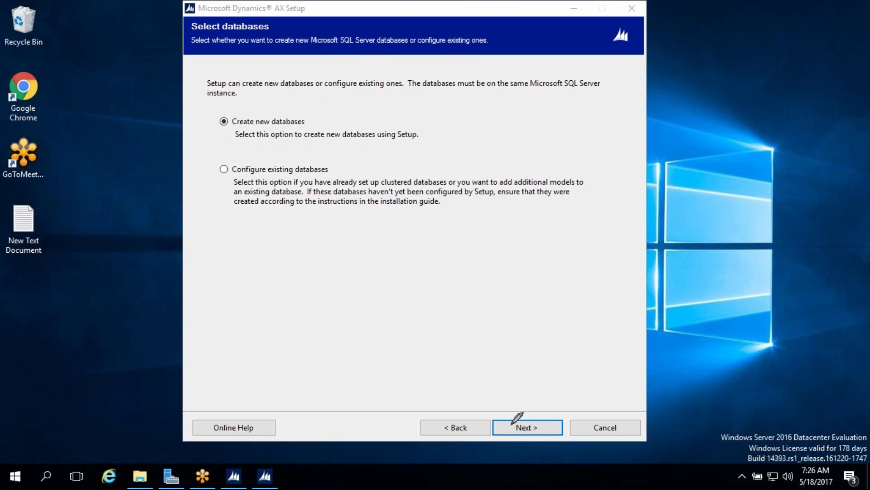
key(Escape)
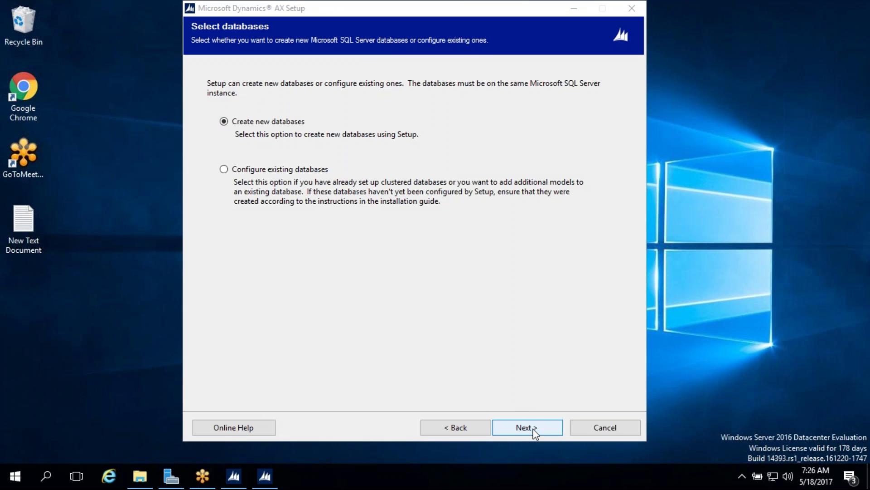
Proceed with creating new databases and select the proposed SQL Server name, WIN-2016, for checking
click(525, 428)
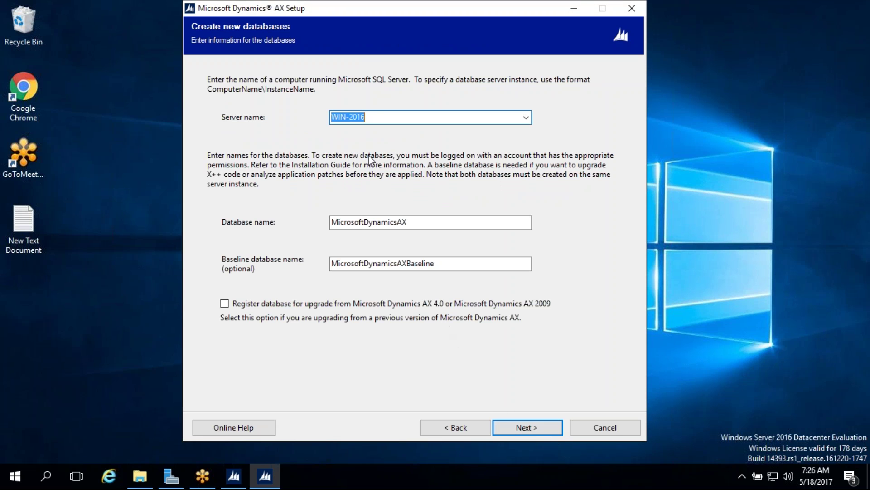
click(379, 116)
drag(379, 116, 316, 117)
Check the computer name in this PC's system properties, and close the System and File Explorer windows
click(139, 476)
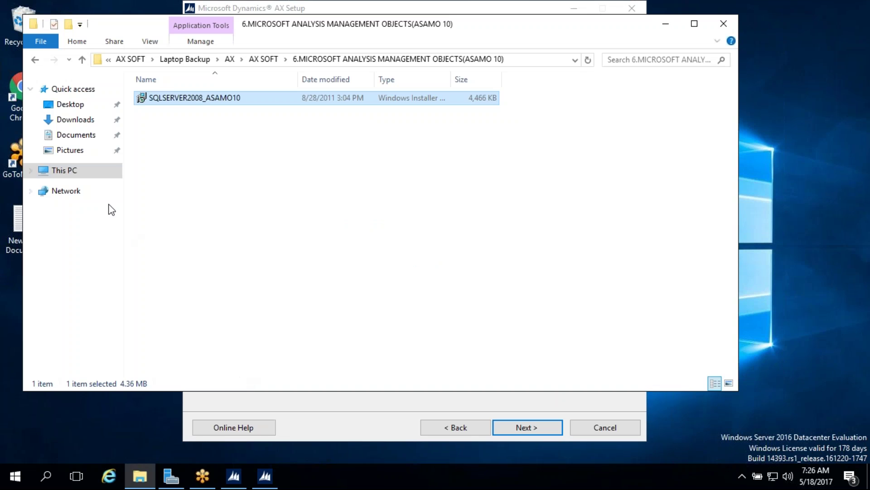
right_click(68, 172)
click(92, 333)
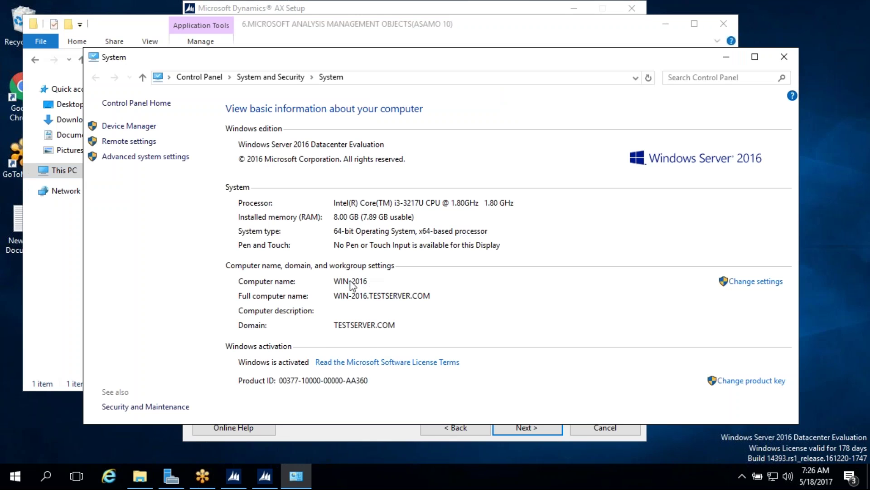
click(785, 56)
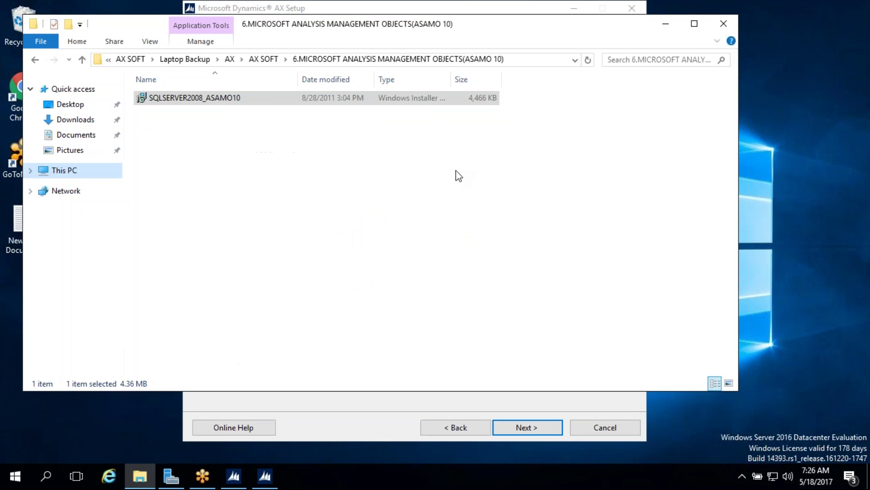
click(724, 21)
Accept the database names MicrosoftDynamicsAX and MicrosoftDynamicsAXBaseline, and continue with only the required Foundation model selected
click(424, 221)
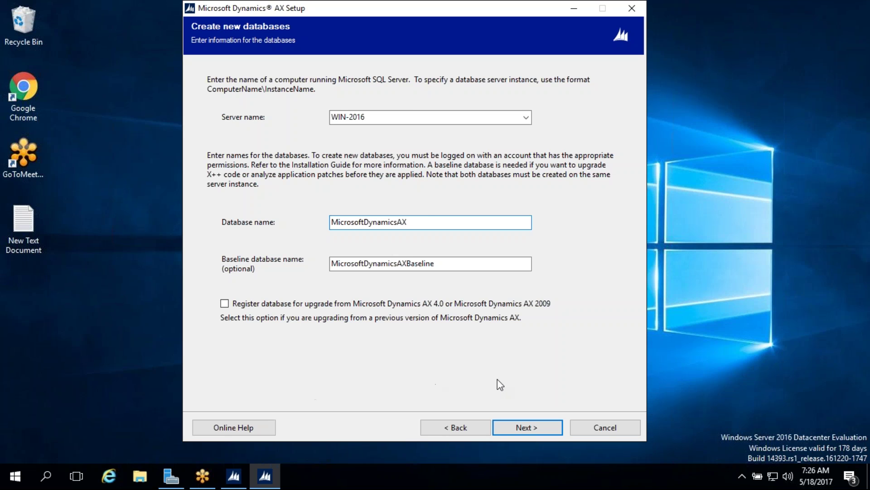
click(530, 428)
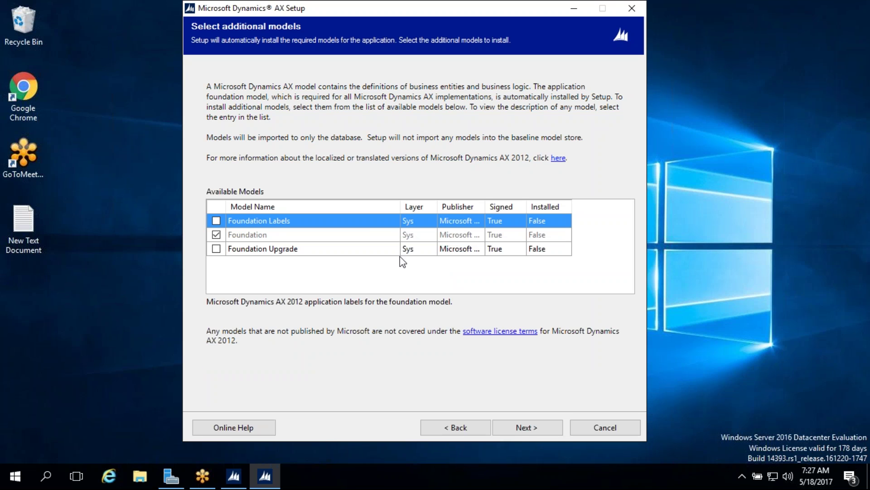
click(527, 427)
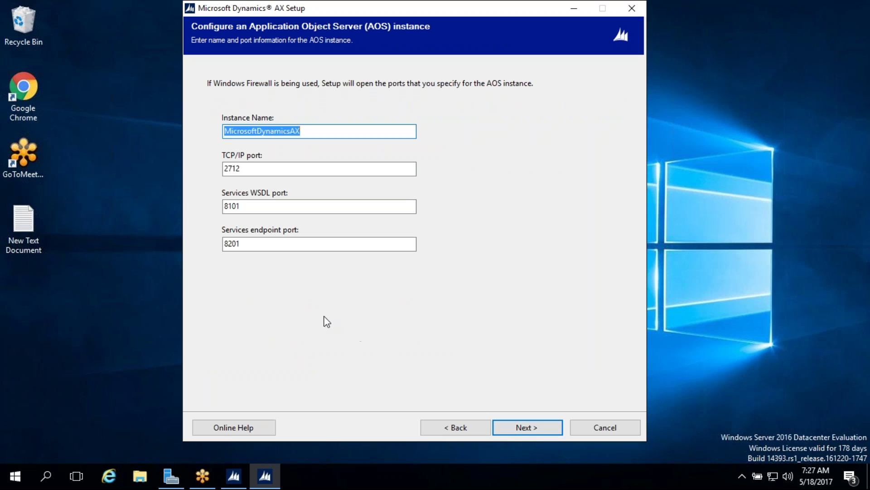
Accept AOS instance MicrosoftDynamicsAX with ports 2712, 8101 and 8201, and run its service as NT AUTHORITY\NETWORK SERVICE
drag(278, 8, 276, 50)
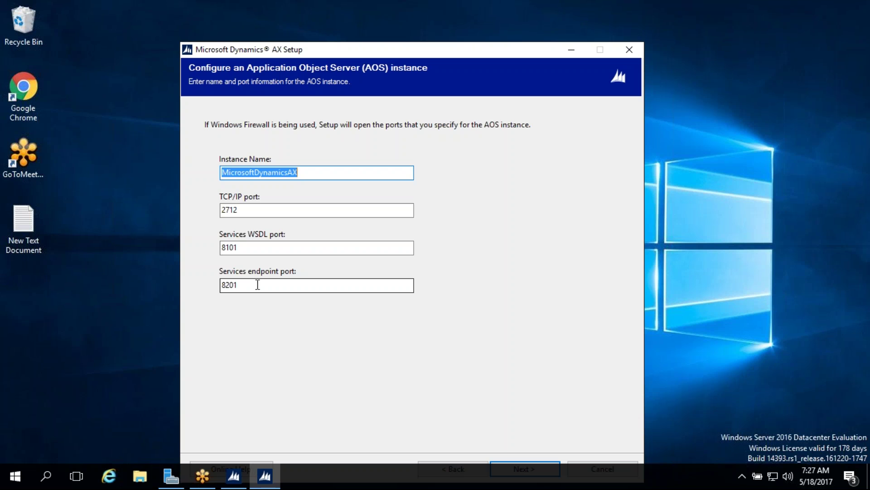
drag(550, 52, 569, 12)
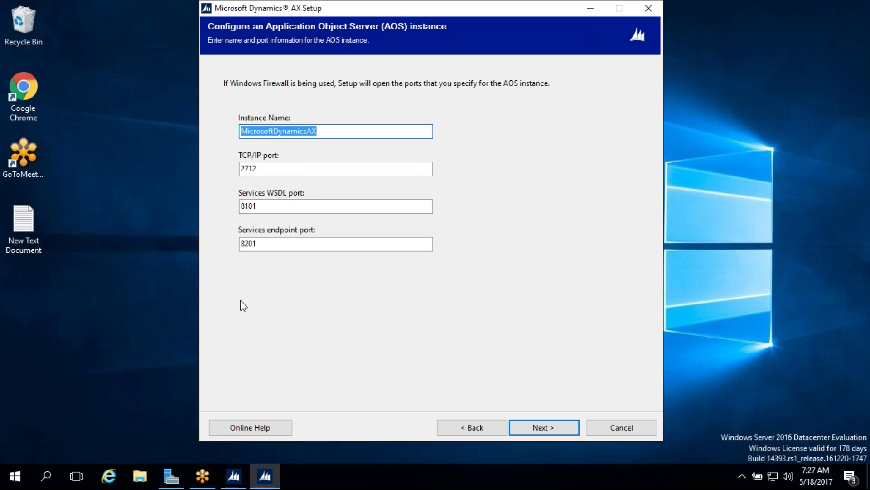
click(545, 428)
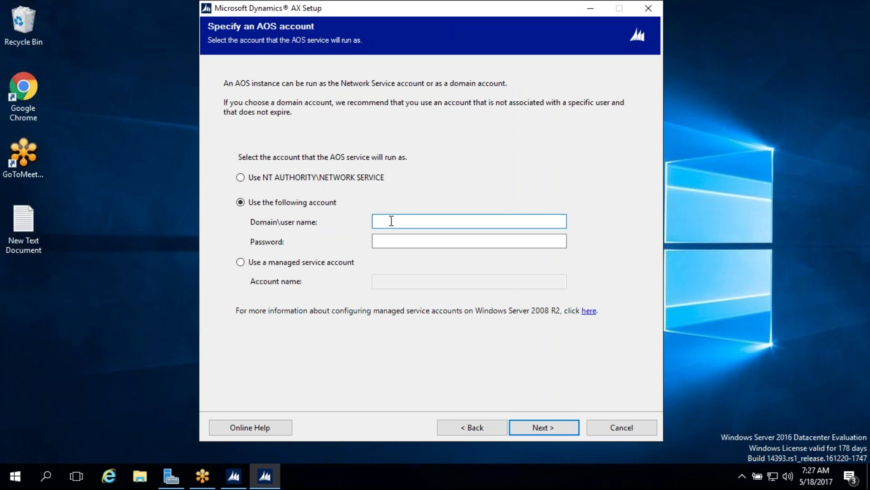
click(284, 178)
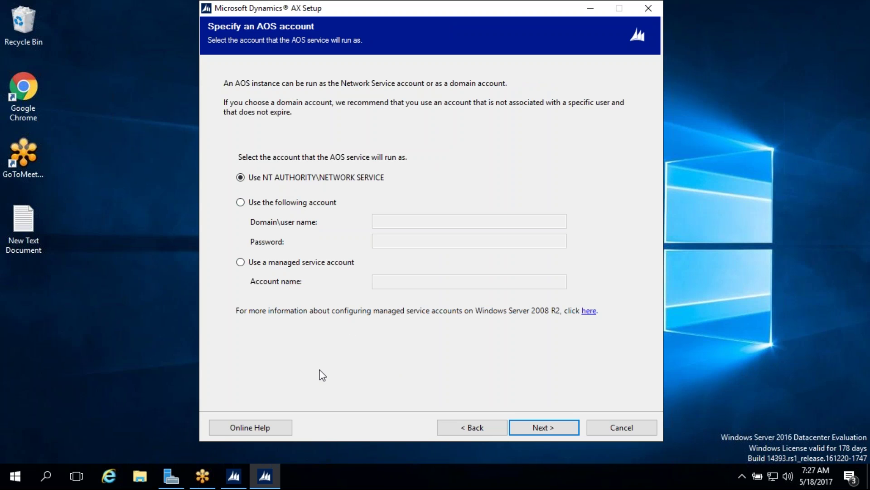
click(550, 428)
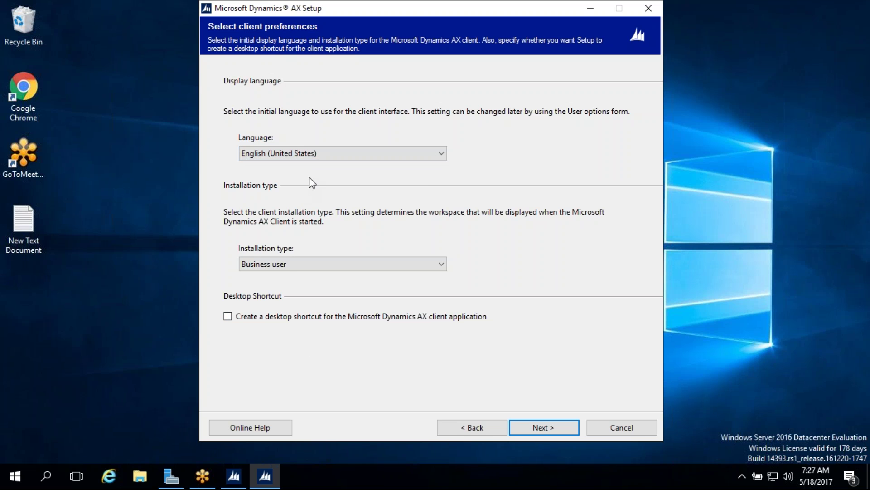
Set the client installation type to Developer, enable the desktop shortcut, and continue to prerequisite validation
click(291, 266)
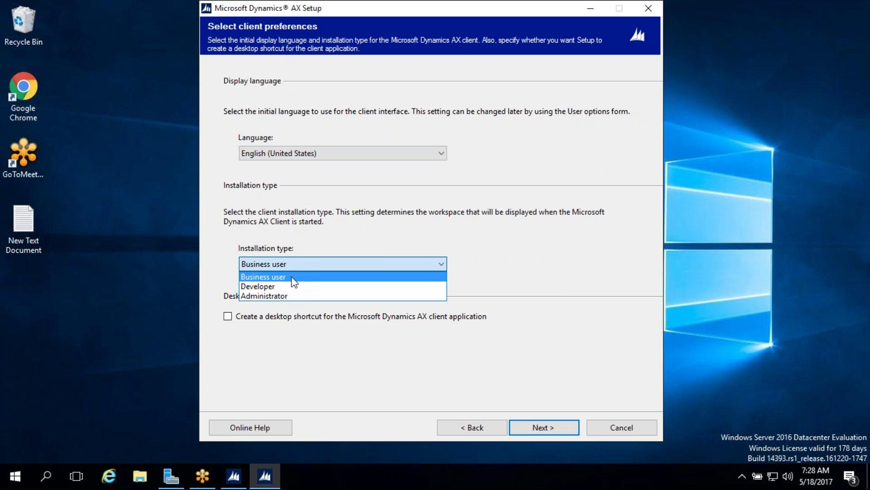
click(320, 250)
click(281, 268)
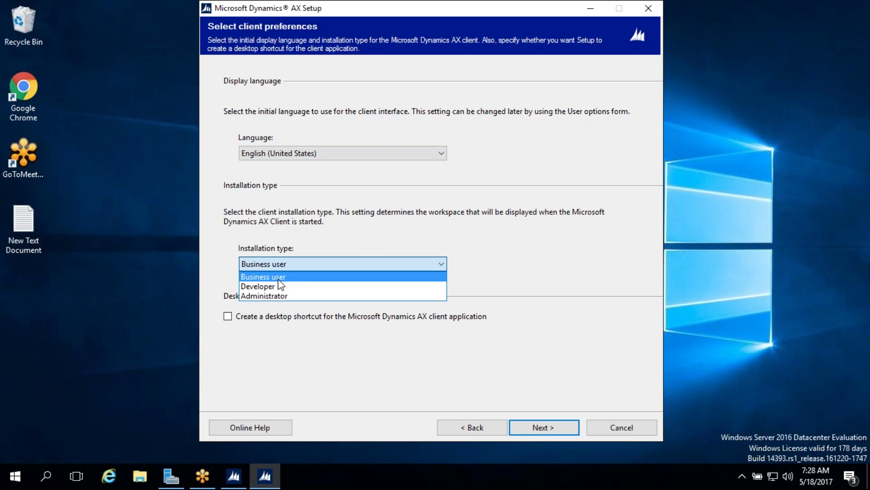
click(228, 317)
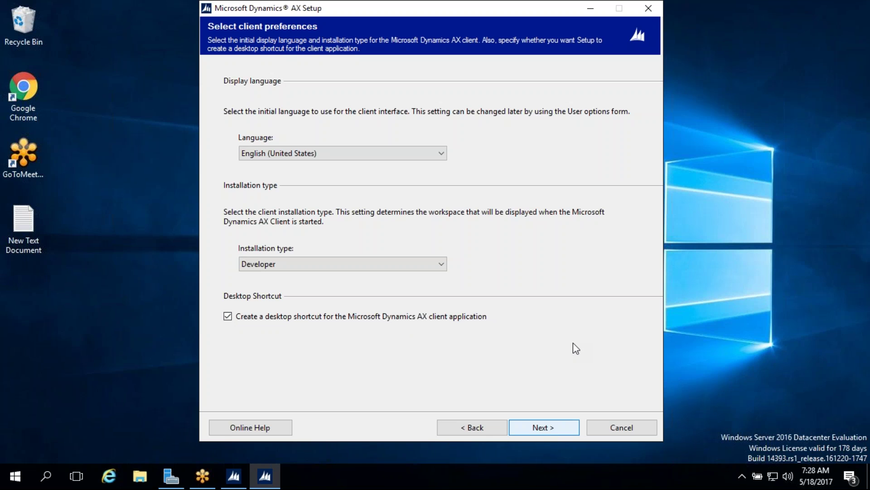
key(Return)
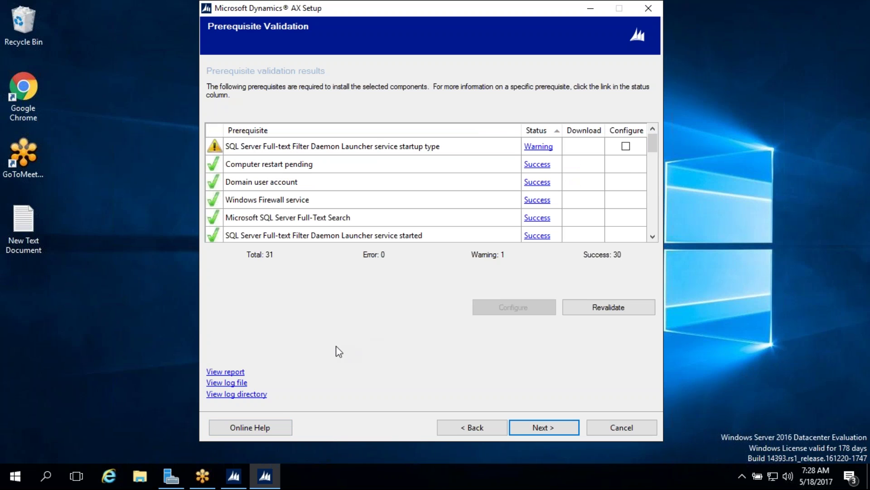
Have Setup configure the SQL Server Full-text Filter Daemon Launcher service startup type prerequisite, and close the configuration window
click(626, 146)
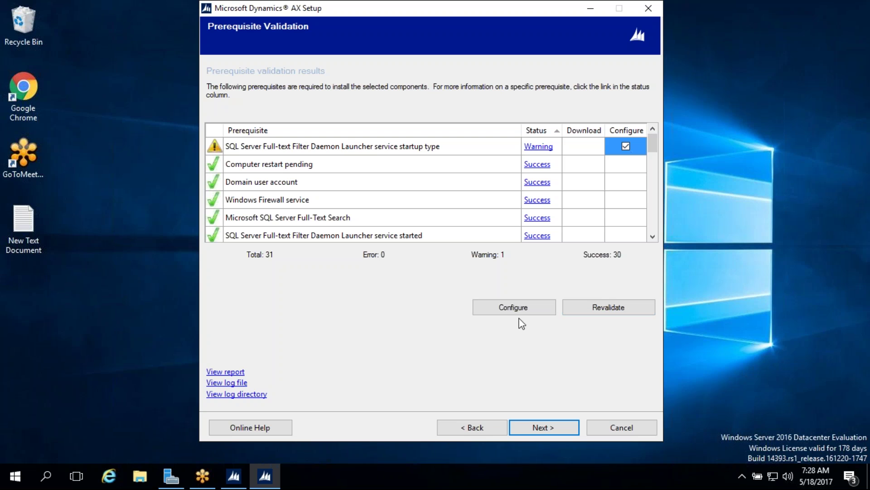
click(519, 308)
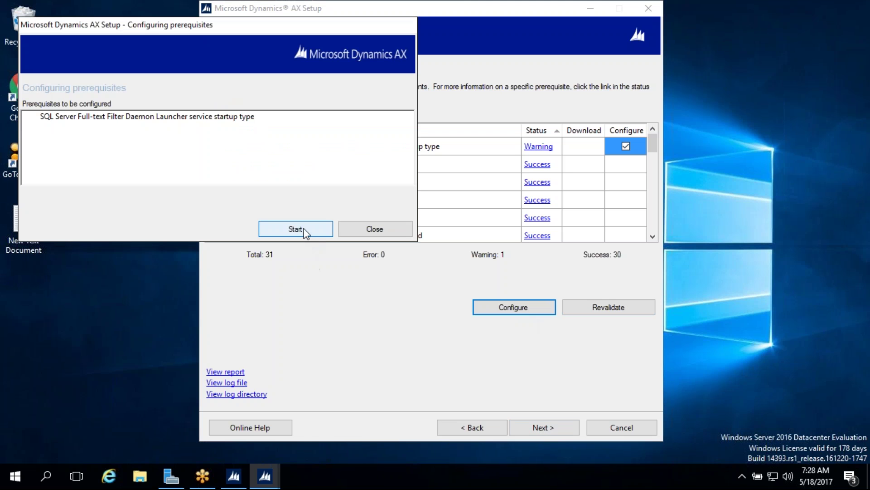
click(303, 229)
click(385, 230)
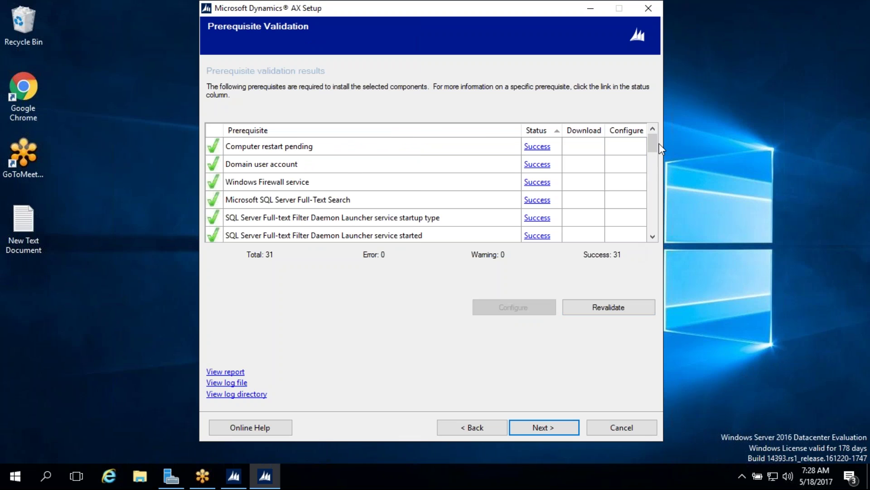
Review the prerequisite results, proceed, and start installing the Databases, Application Object Server (AOS) and Client components
mouse_move(652, 140)
mouse_down()
mouse_move(652, 216)
mouse_move(652, 132)
mouse_up()
click(545, 425)
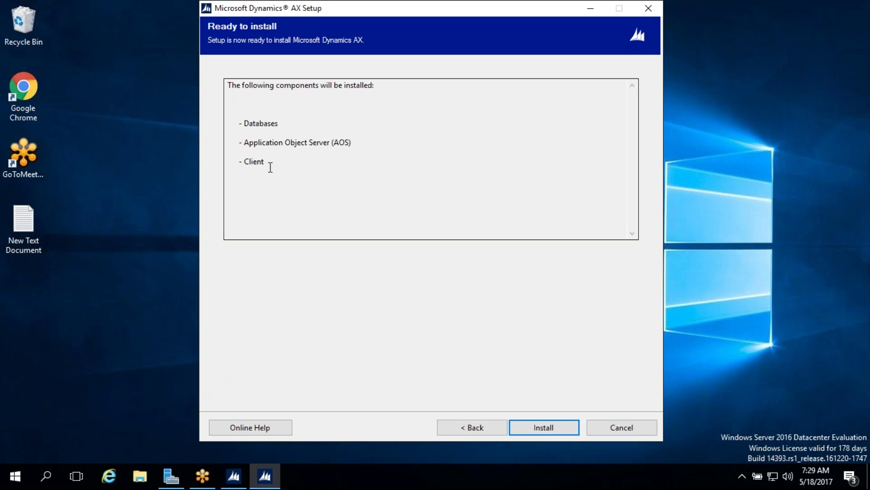
click(548, 433)
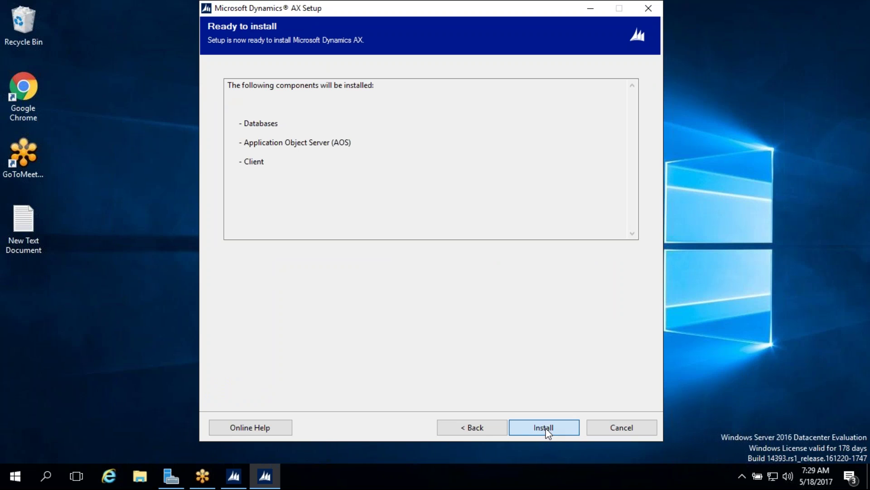